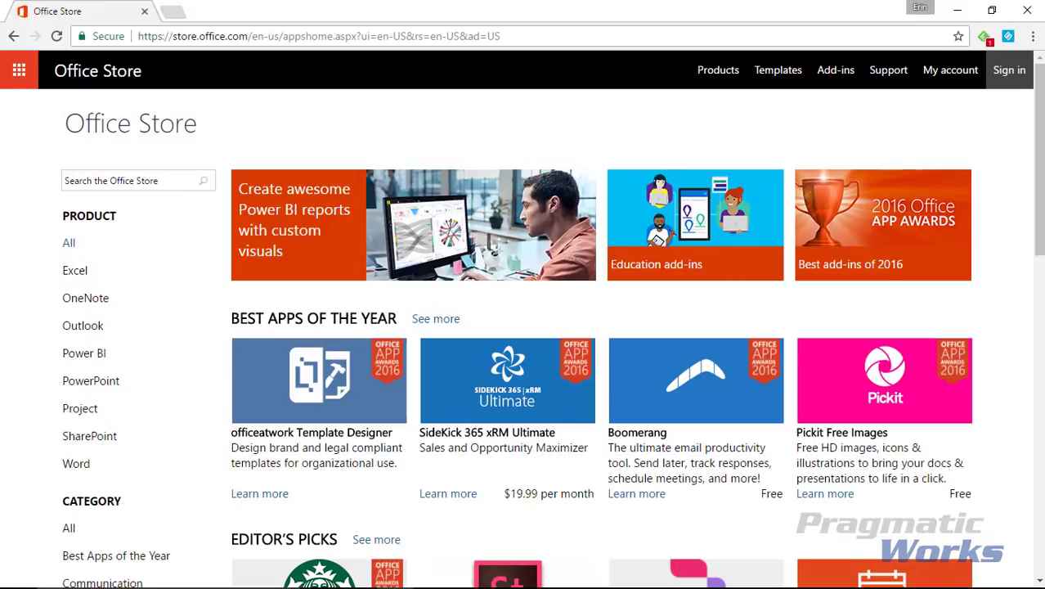
Go to store.office.com in the browser
left_click(357, 38)
type("s")
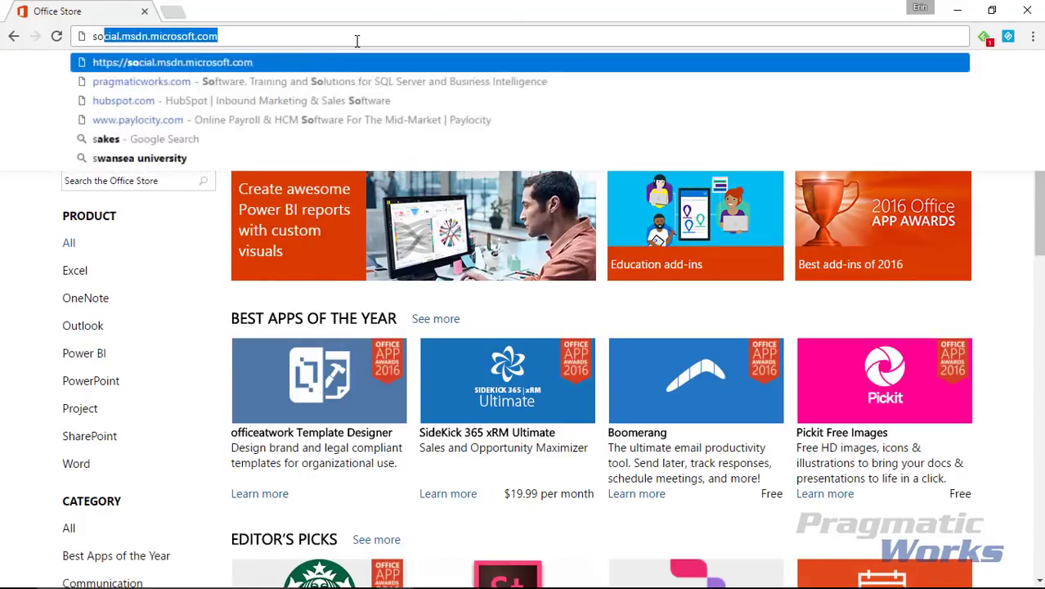
type("ot")
key("BackSpace")
key("BackSpace")
type("tore")
key("Return")
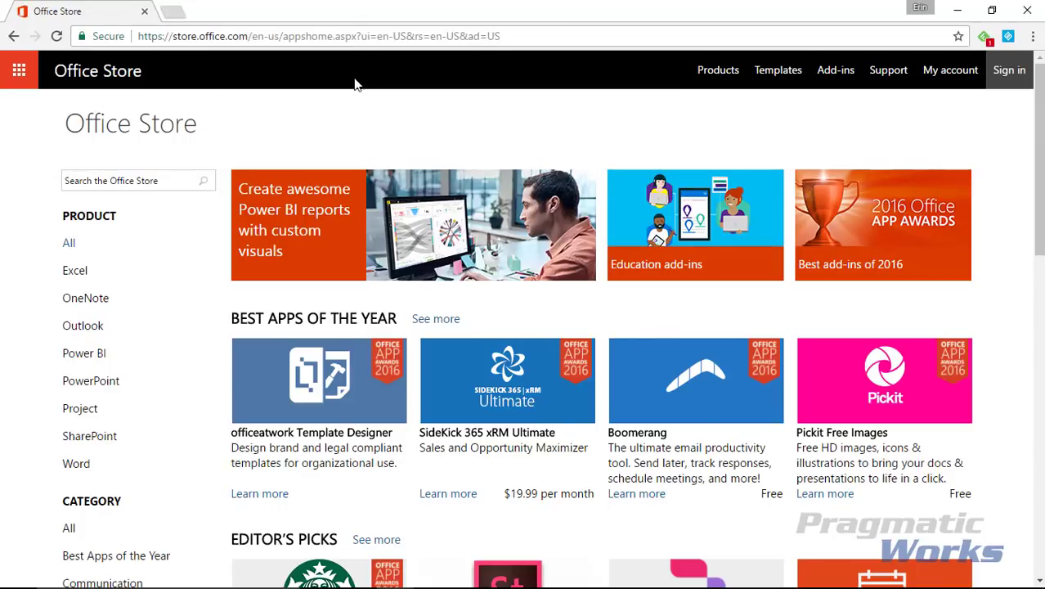
Filter the store to Power BI visuals and search for 'bowtie'
left_click(87, 357)
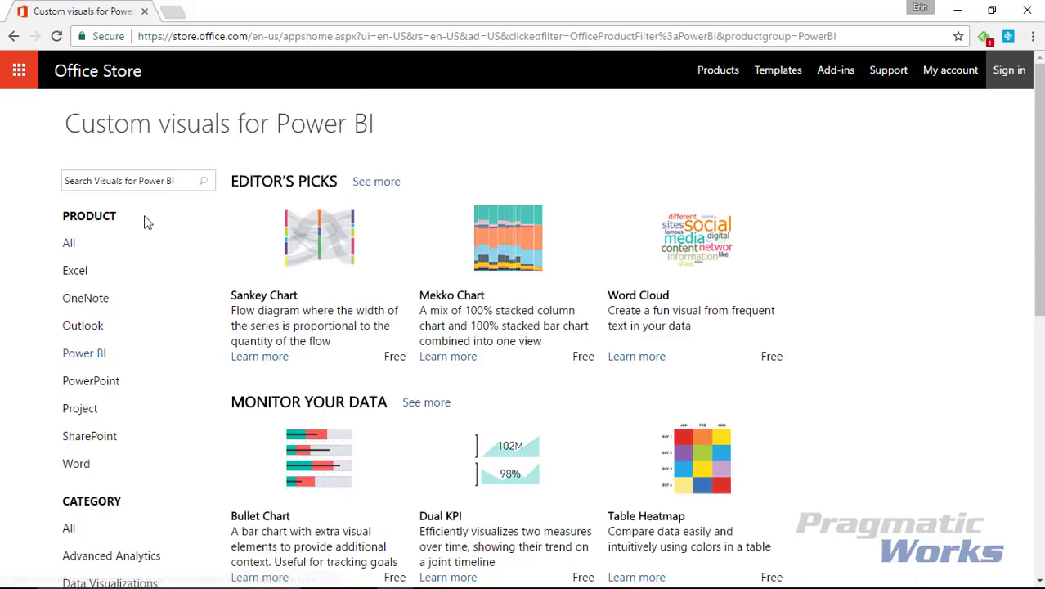
left_click(149, 180)
type("b")
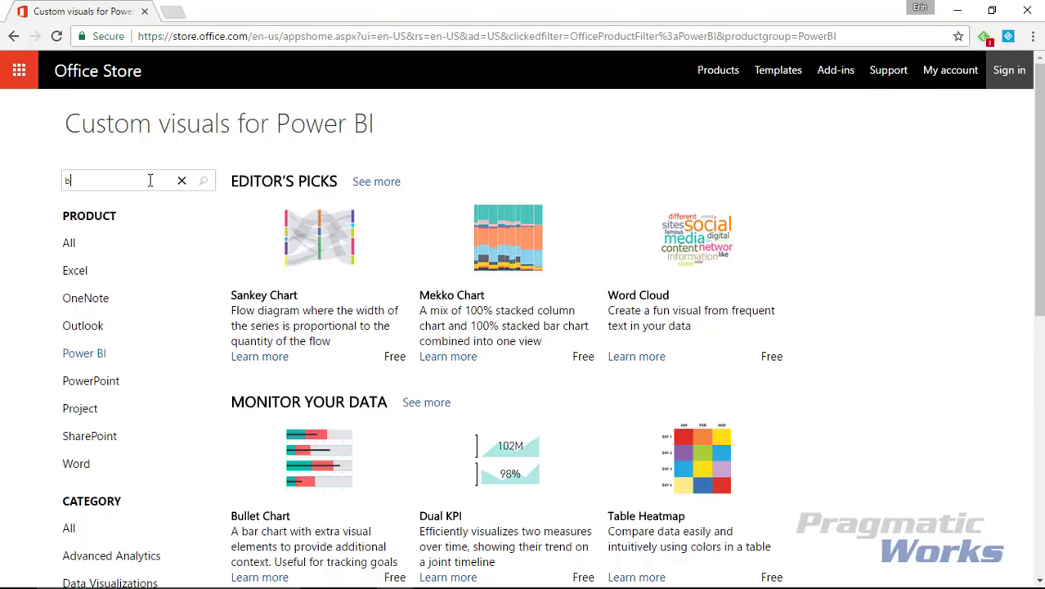
type("owtie")
key("Return")
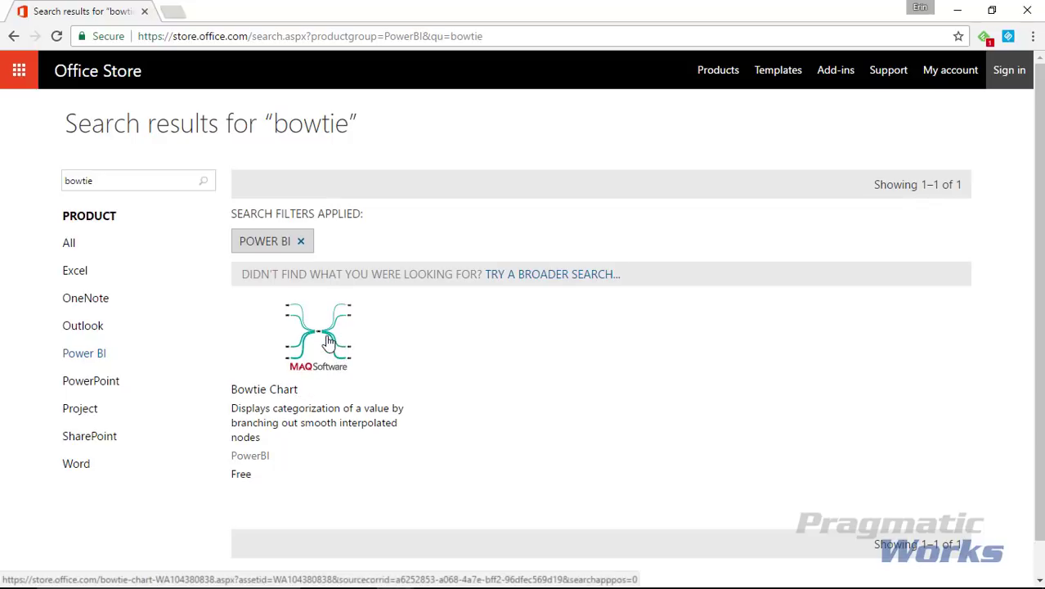
Add the free Bowtie Chart from its store page and download the visual file
left_click(322, 338)
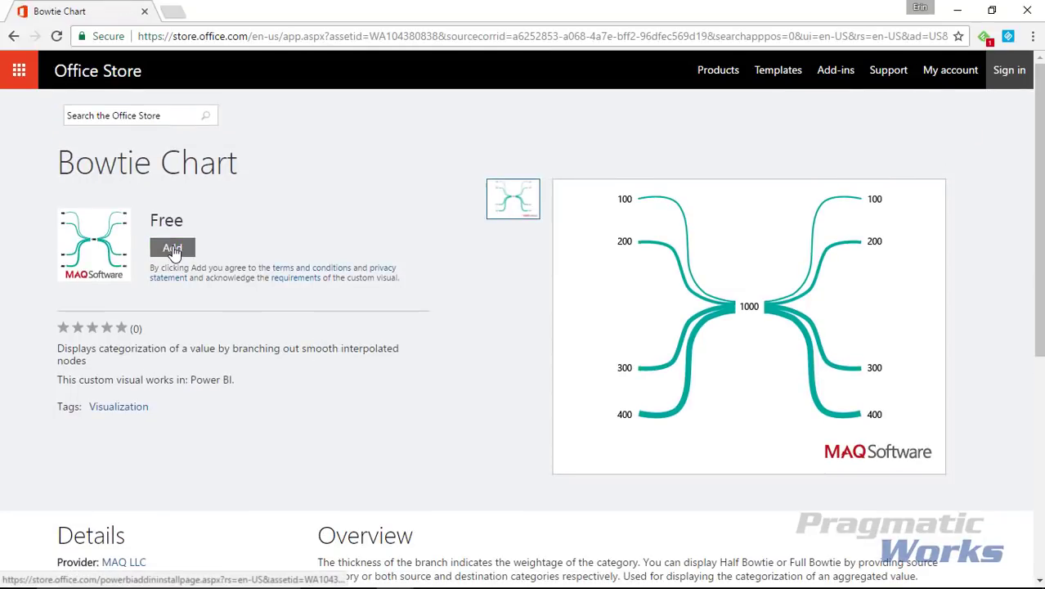
left_click(173, 250)
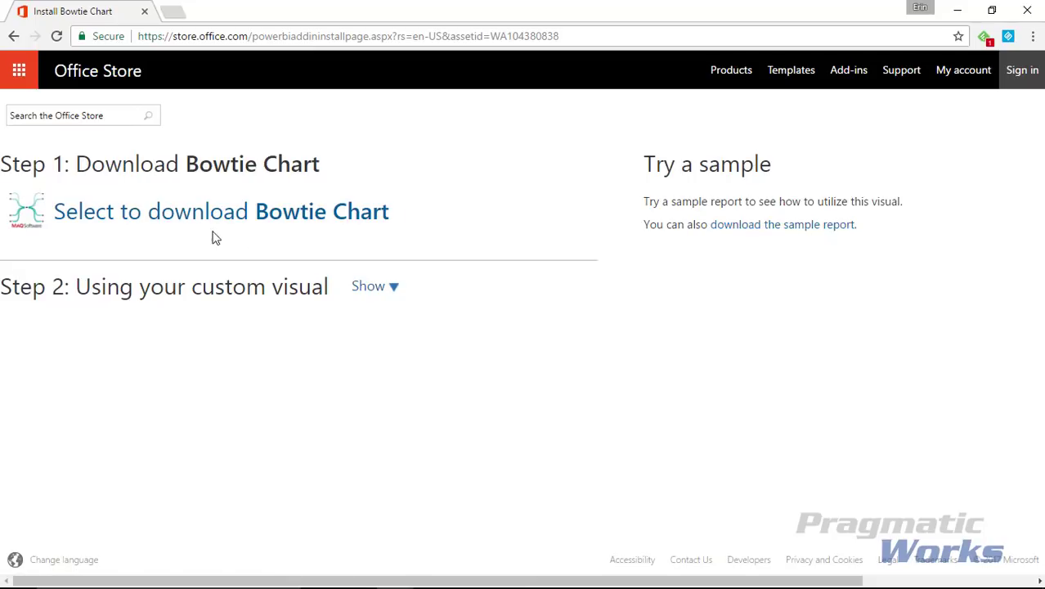
left_click(264, 217)
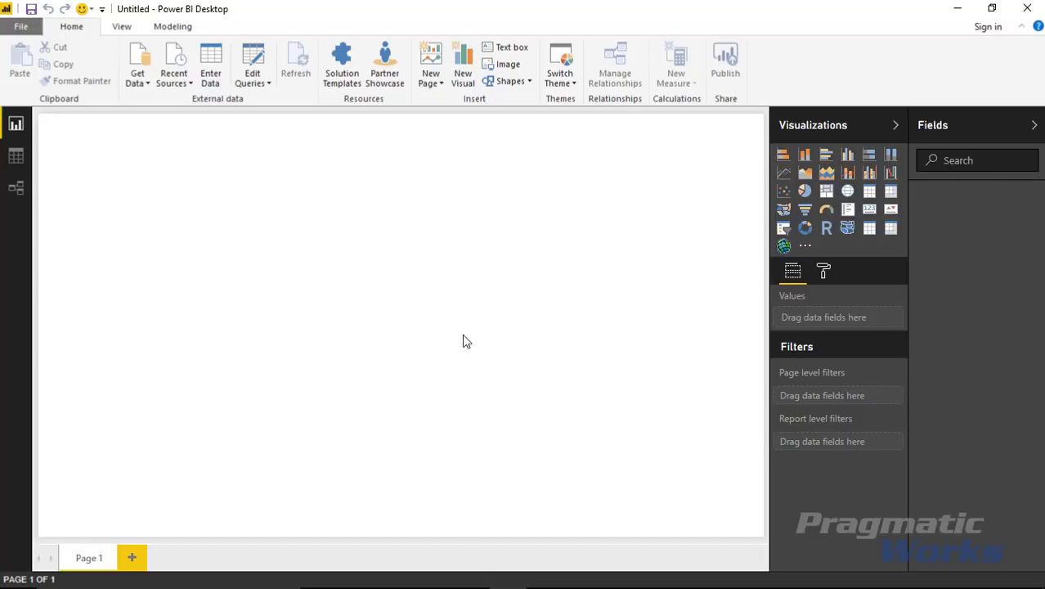
Load the Sales table from the Excel workbook Data\Subcategory Sales.xlsx
left_click(133, 81)
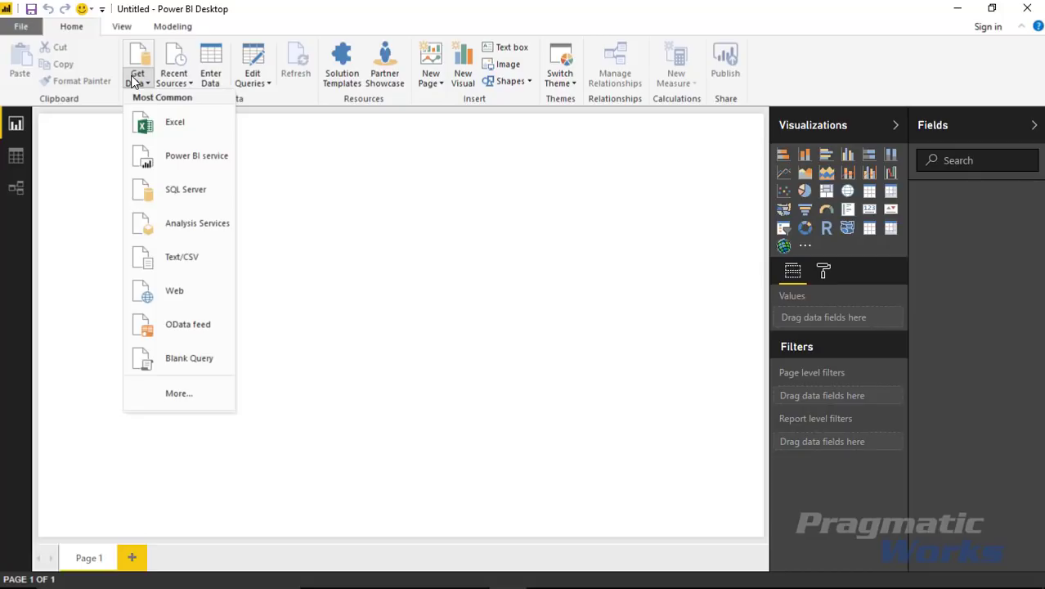
left_click(175, 120)
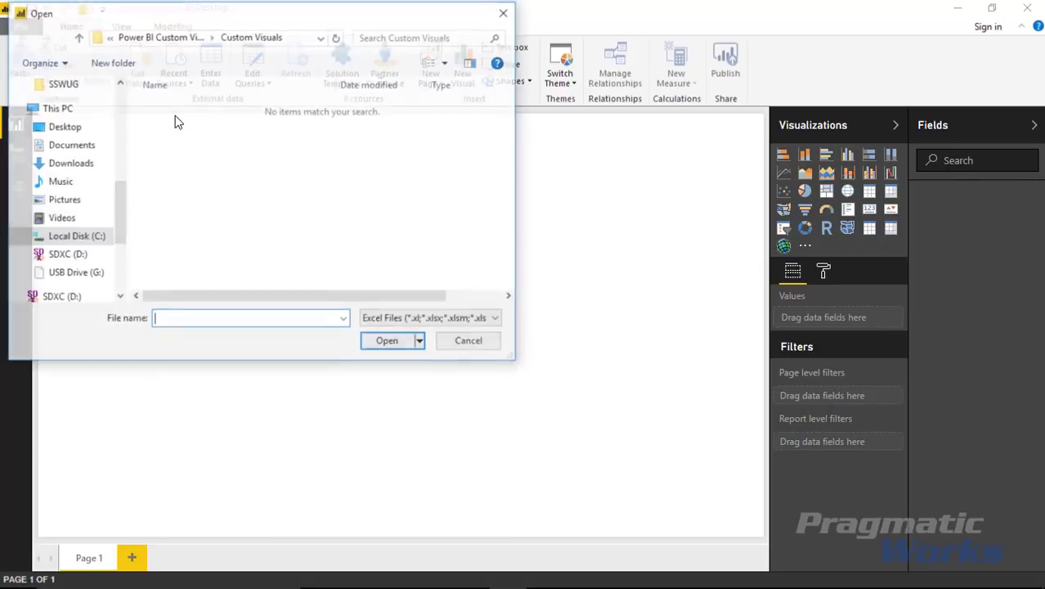
left_click(169, 36)
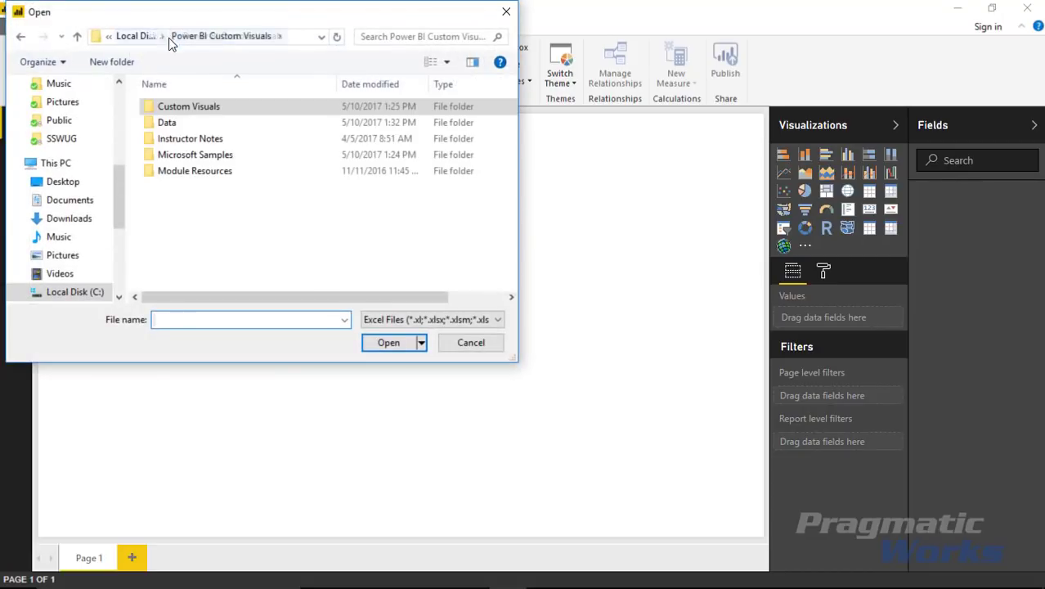
double_click(167, 123)
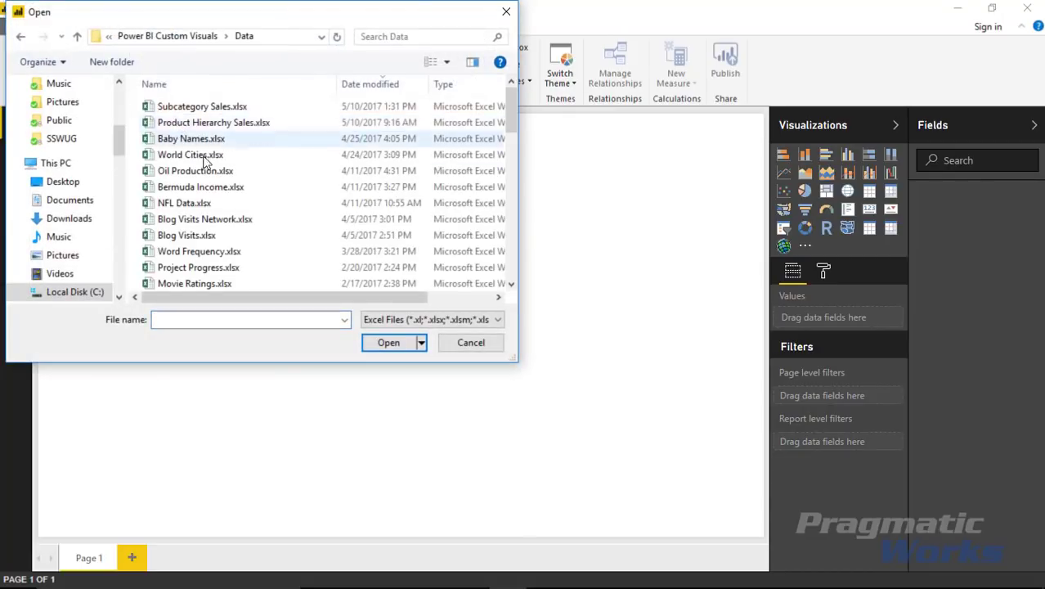
left_click(163, 109)
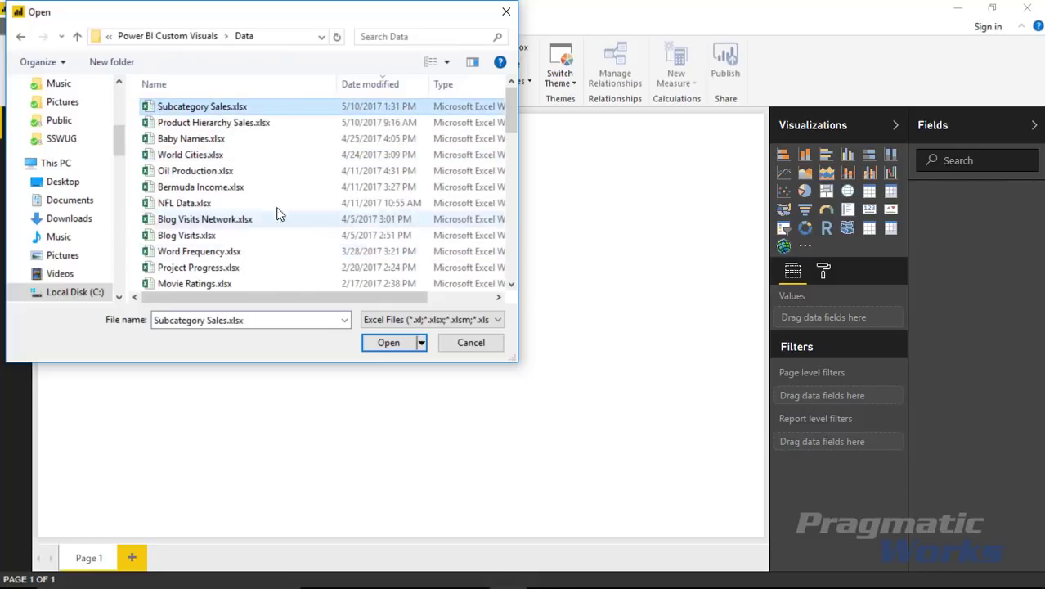
left_click(399, 343)
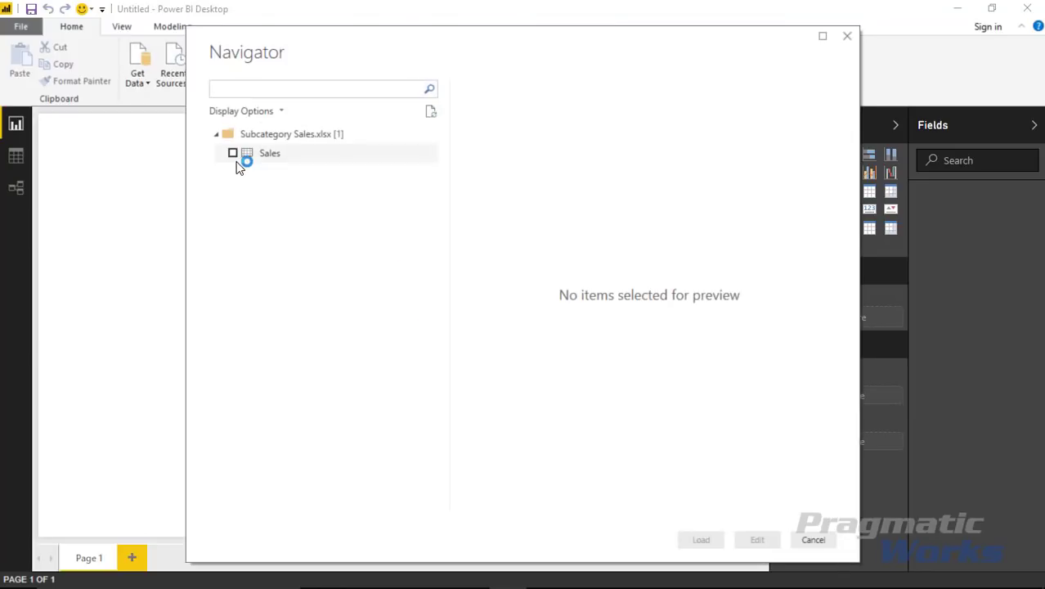
left_click(233, 153)
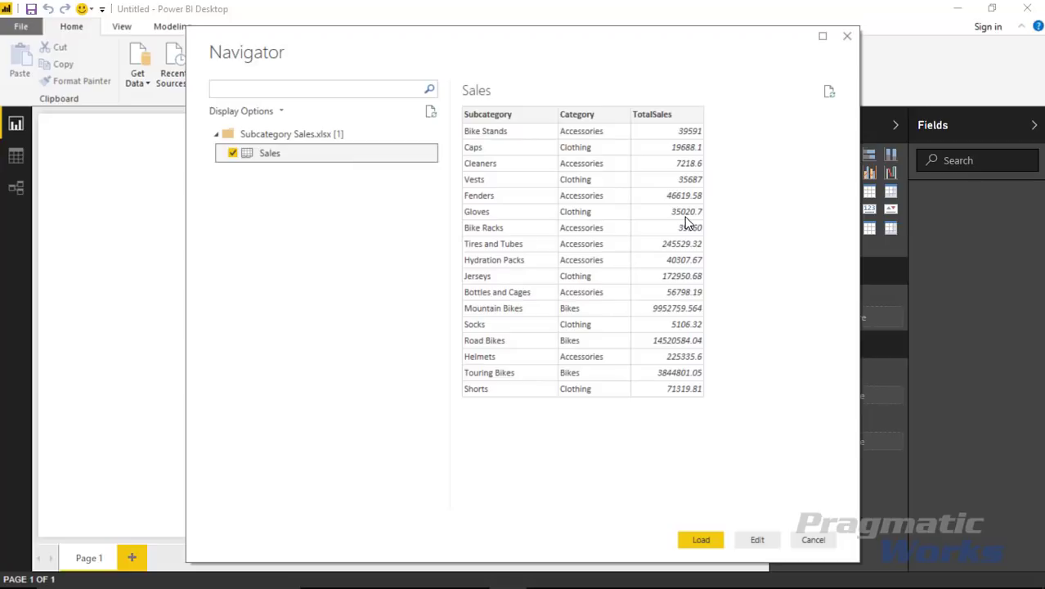
left_click(701, 540)
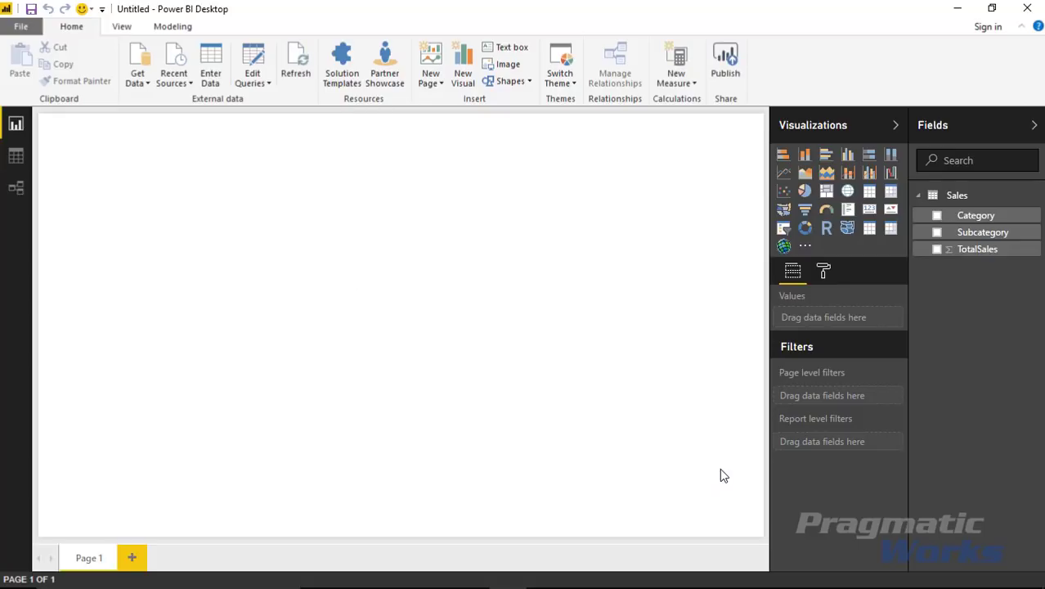
Import the custom visual Custom Visuals\BowtieChart.1.3.1.pbiviz from file
left_click(808, 252)
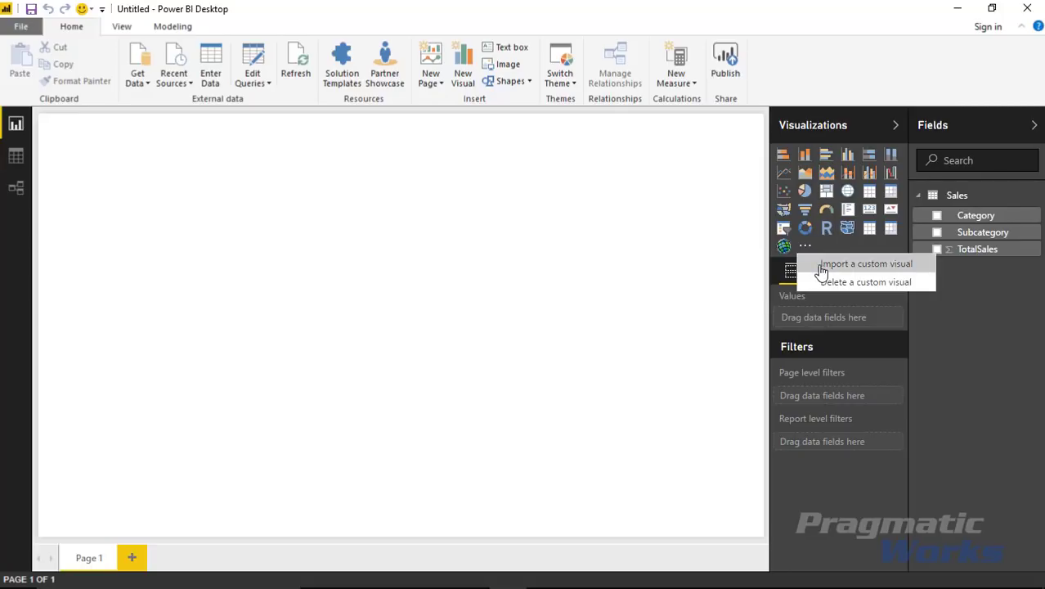
left_click(821, 266)
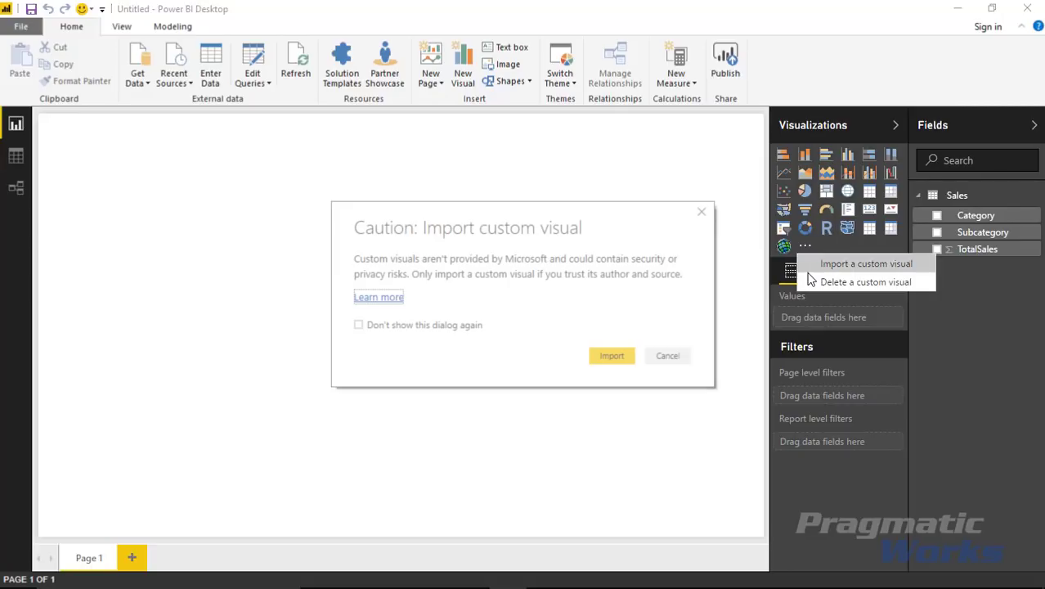
left_click(627, 357)
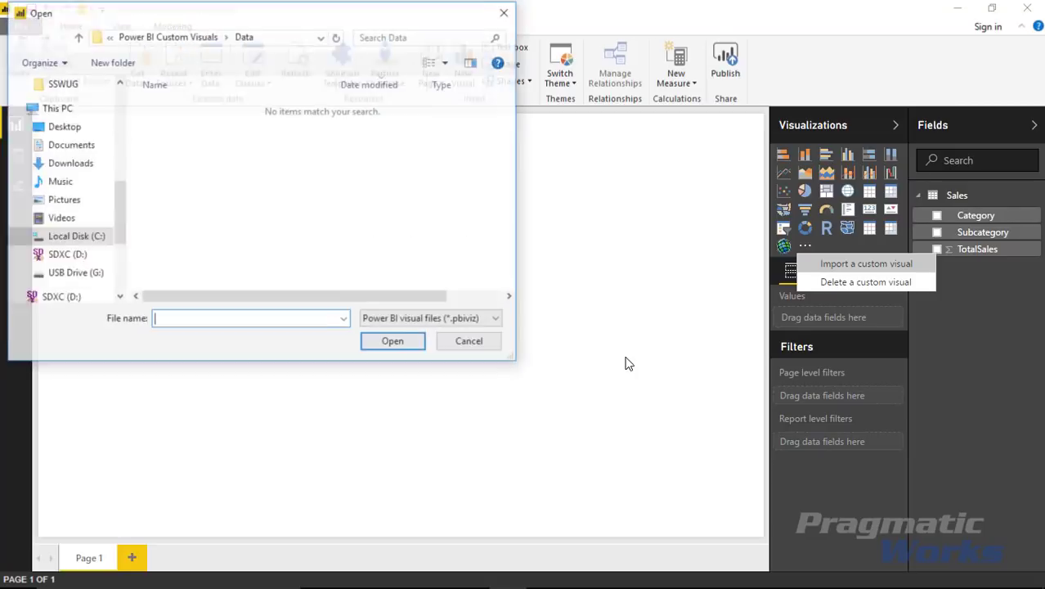
left_click(198, 38)
double_click(233, 107)
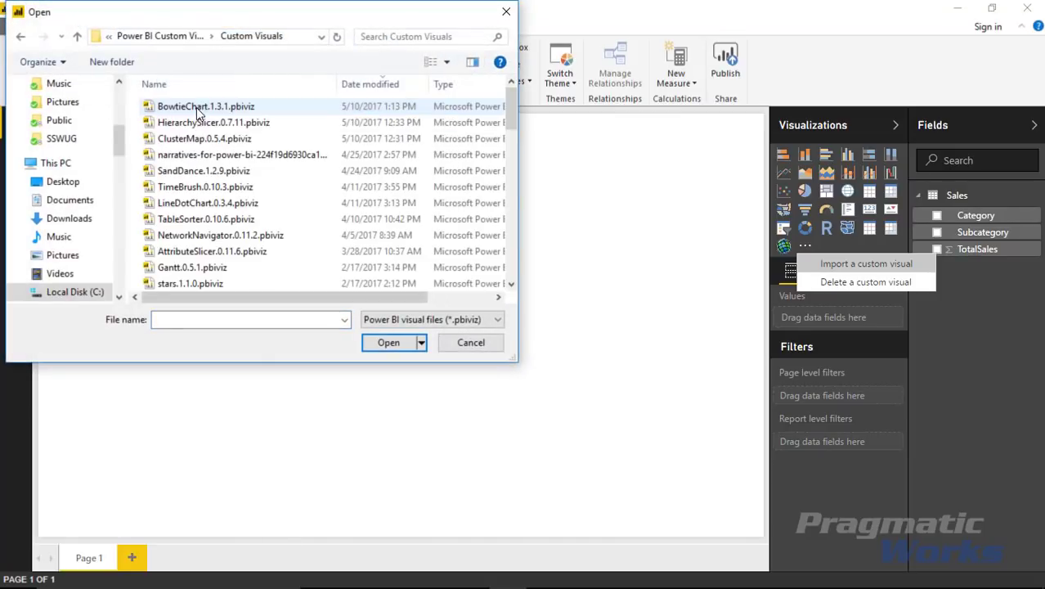
left_click(235, 108)
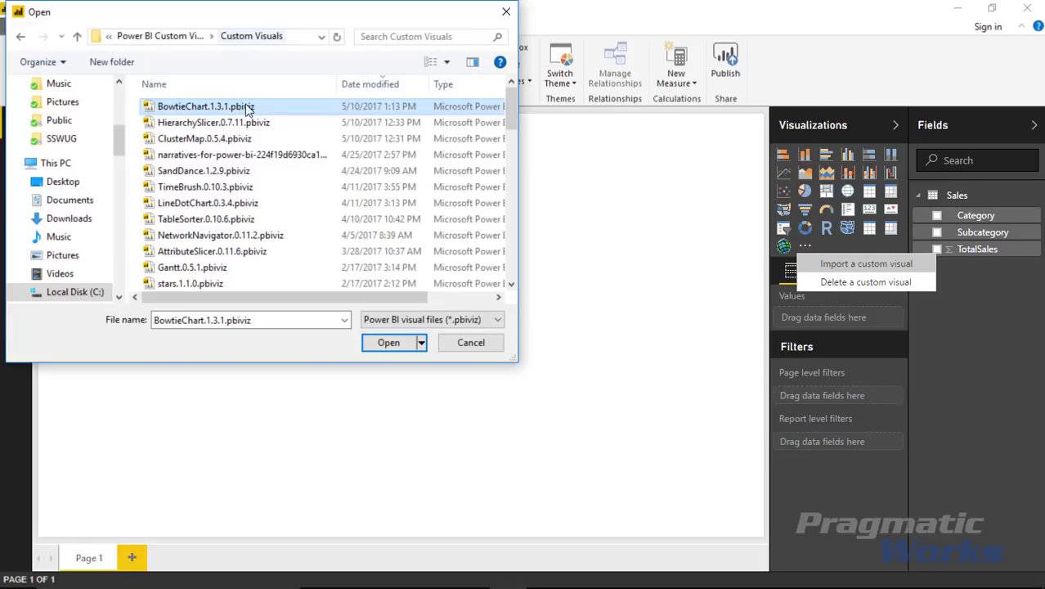
left_click(386, 340)
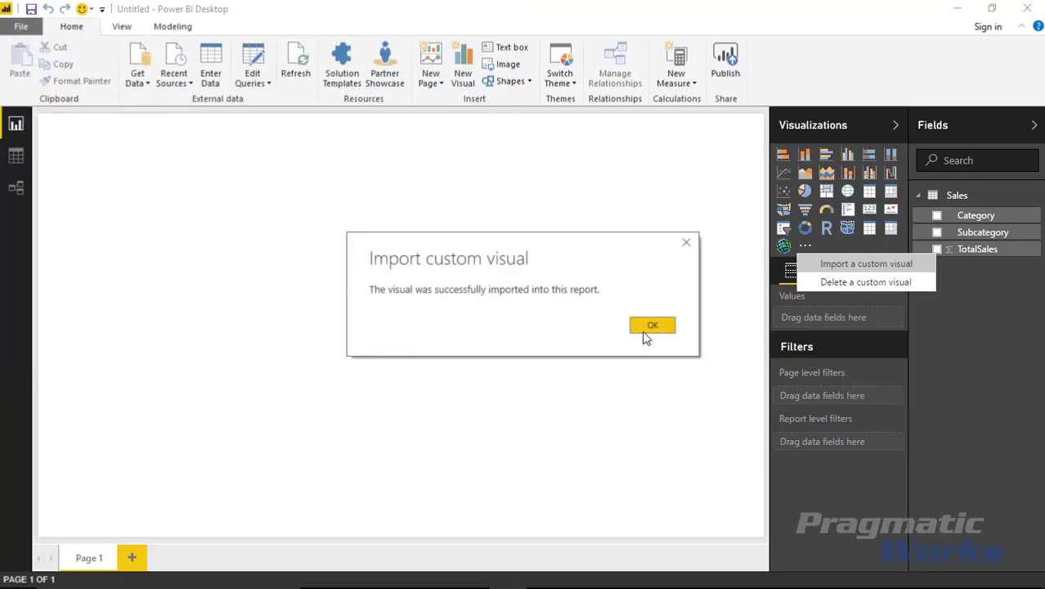
Place a page-sized Bowtie Chart with TotalSales as Value and Category as Destination
left_click(647, 327)
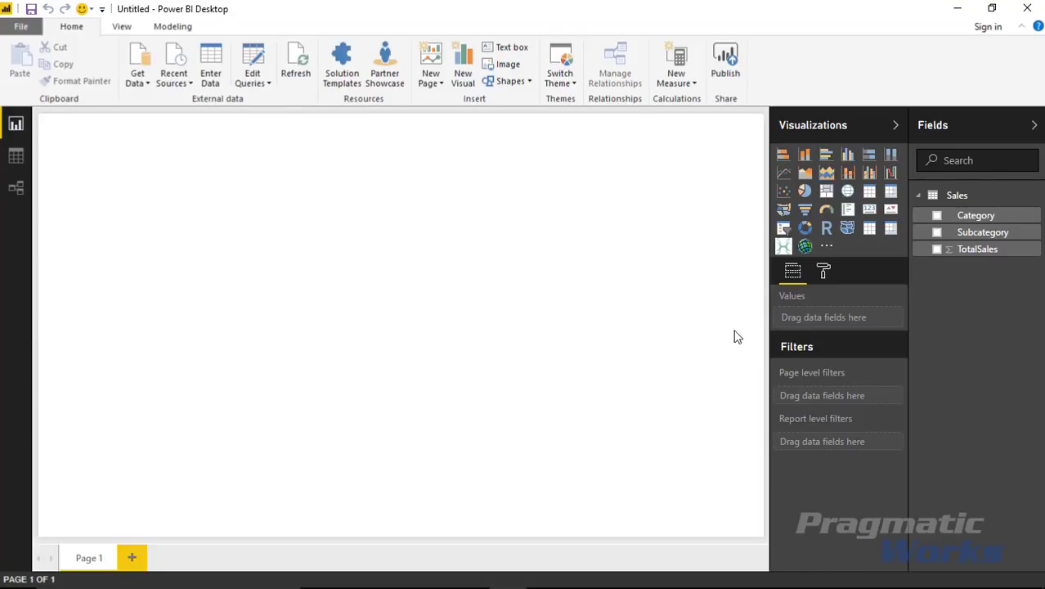
left_click(782, 247)
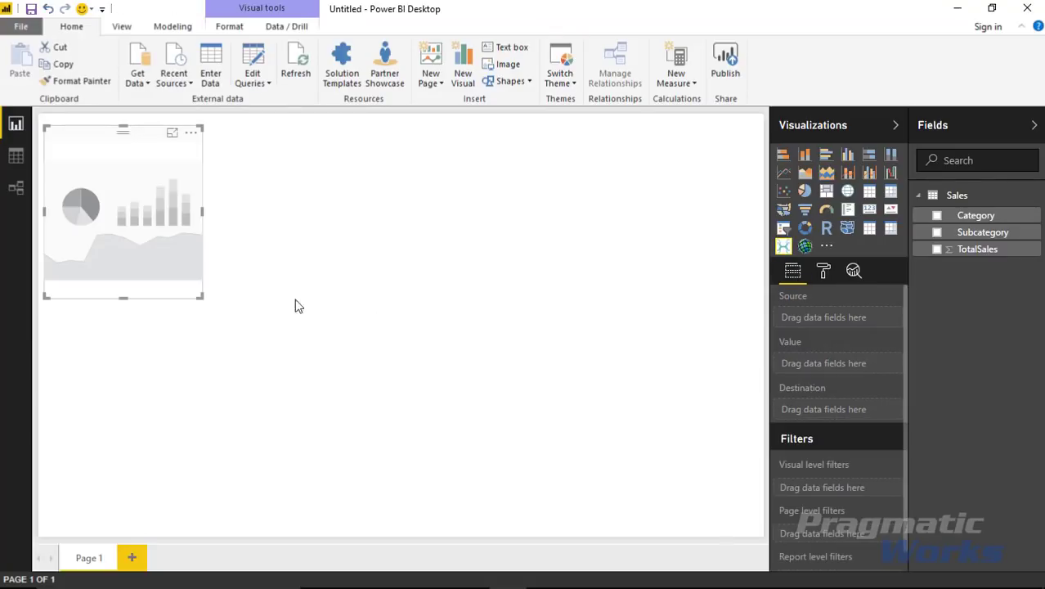
left_click_drag(200, 296, 756, 533)
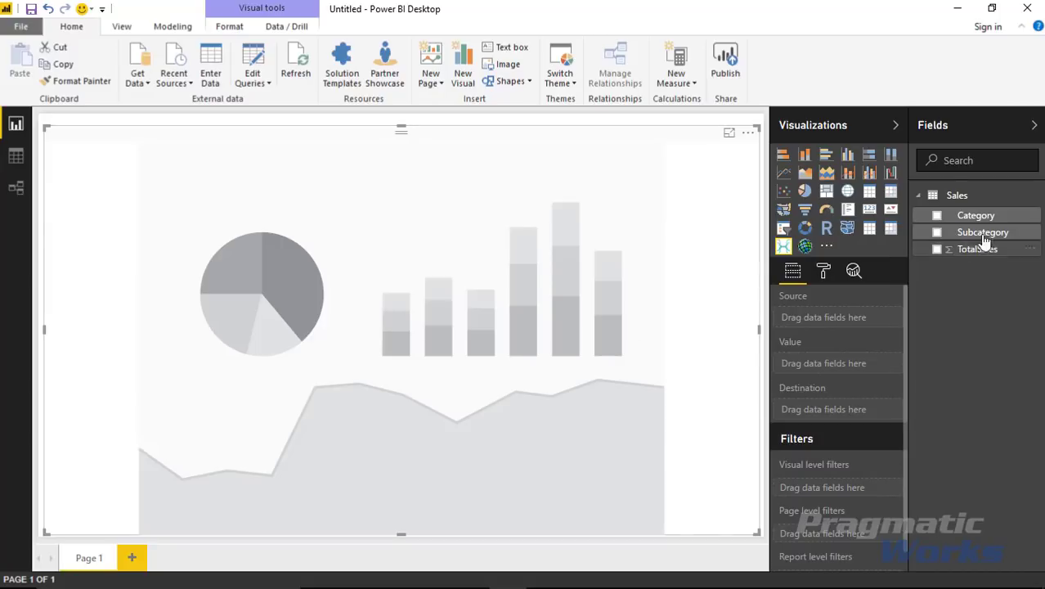
left_click_drag(989, 255, 867, 366)
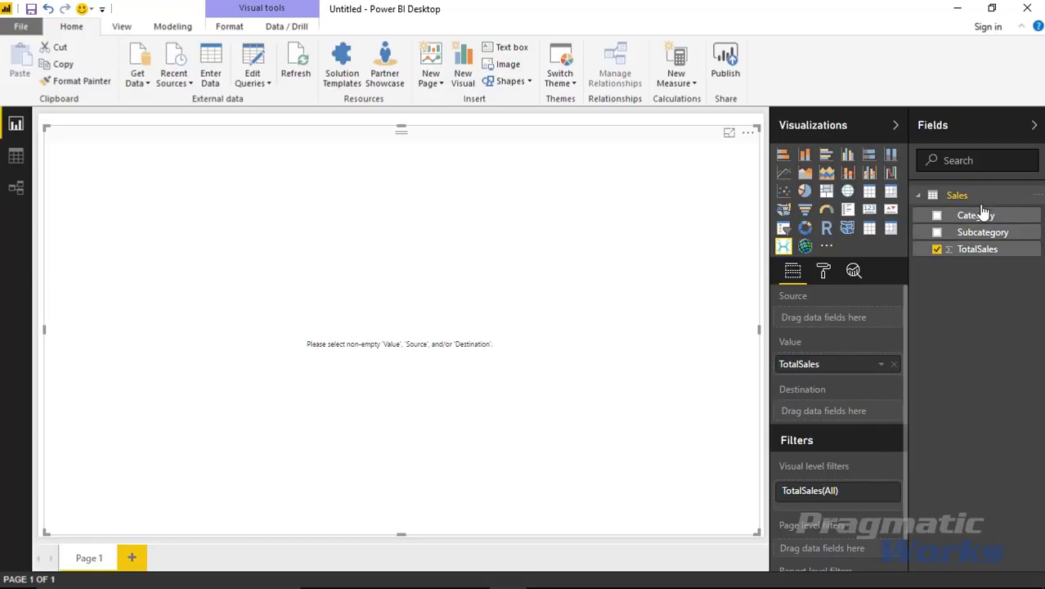
left_click_drag(981, 221, 867, 411)
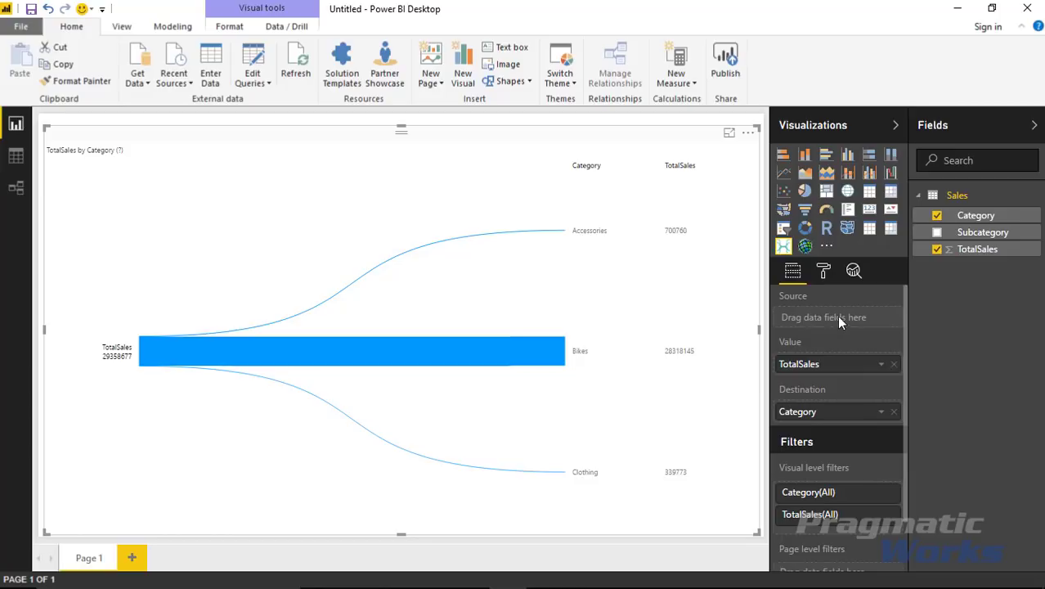
Add Subcategory as the bowtie's Source field
left_click_drag(979, 232, 874, 319)
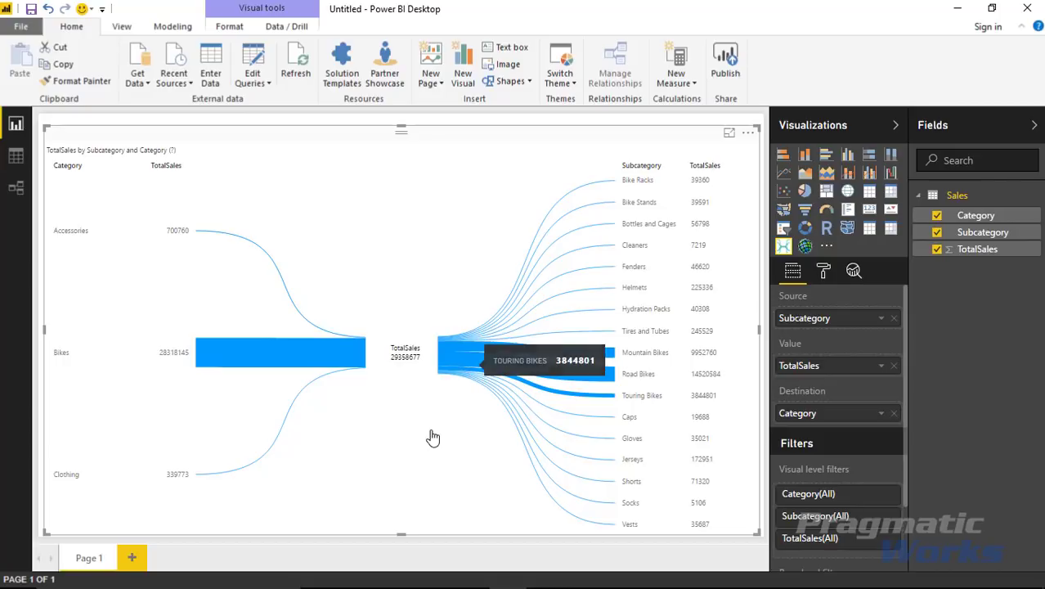
Set the bowtie's General arc fill colour to the red theme colour
left_click(823, 273)
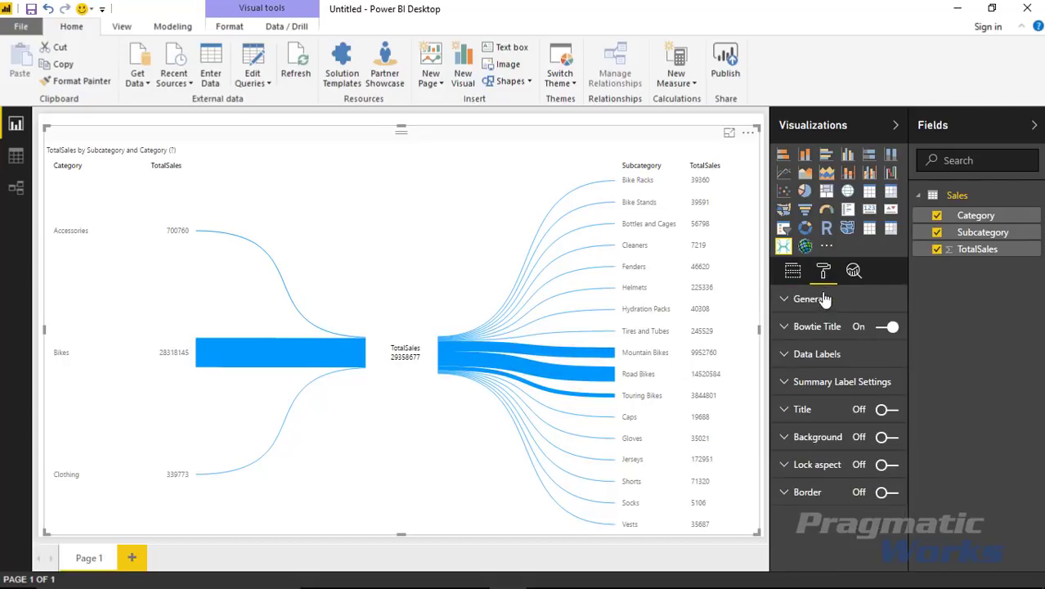
left_click(801, 302)
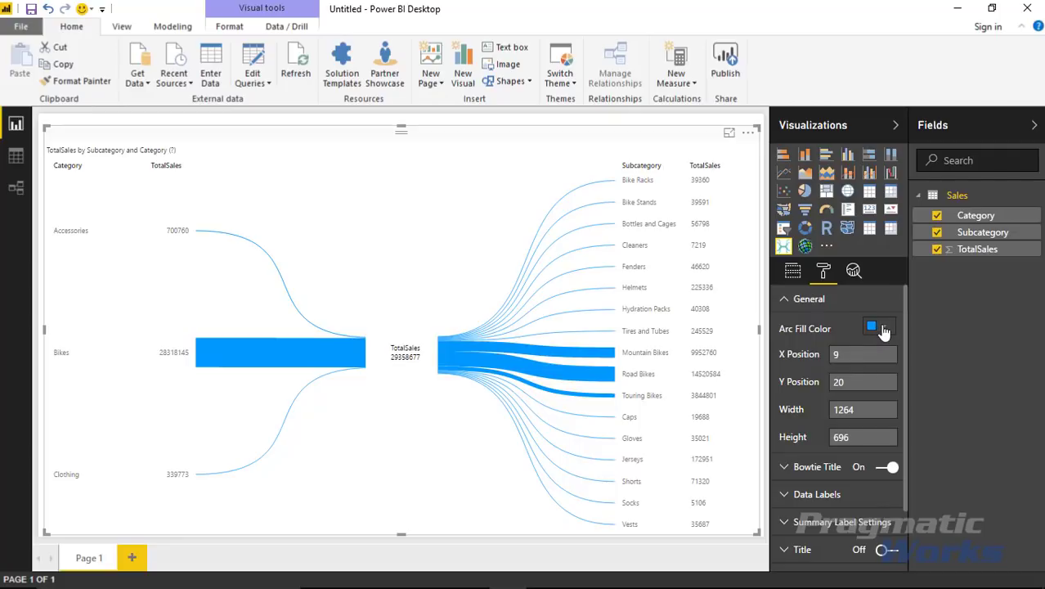
left_click(885, 329)
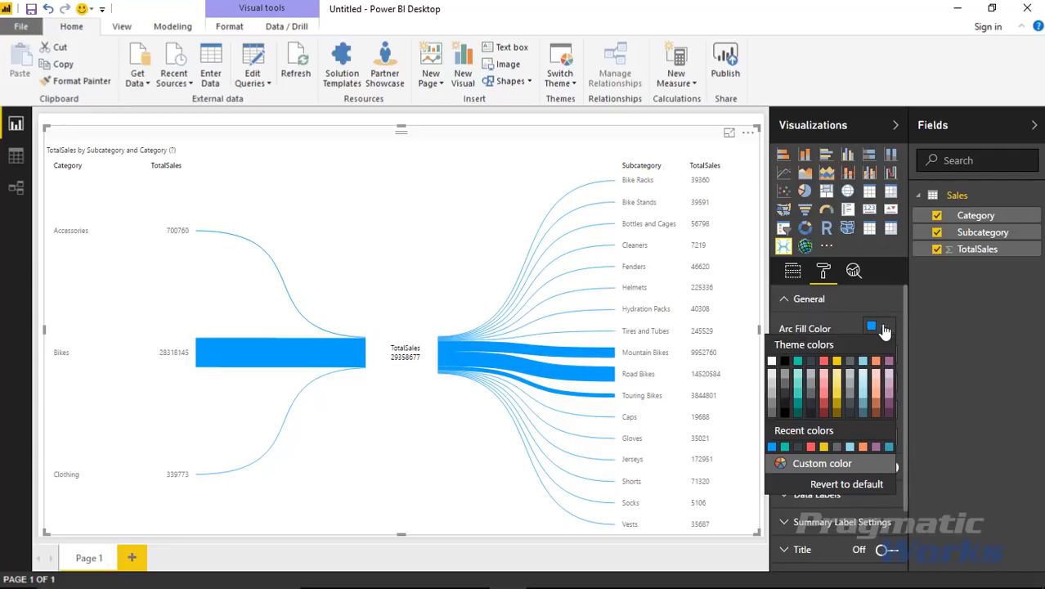
left_click(824, 363)
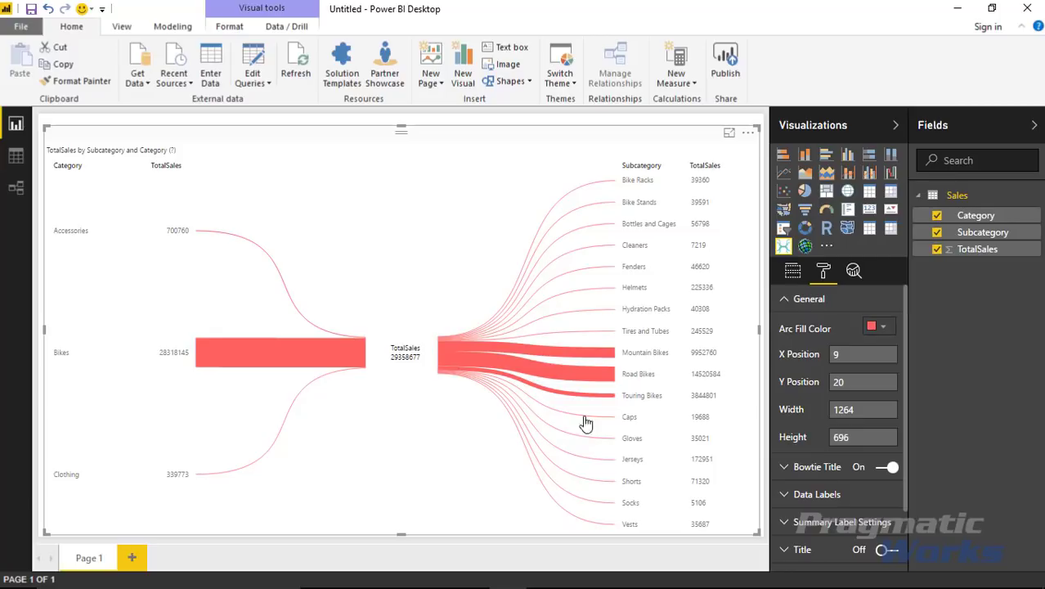
Title the bowtie 'Total Sales by Subcategory and Category' at text size 16
left_click(784, 299)
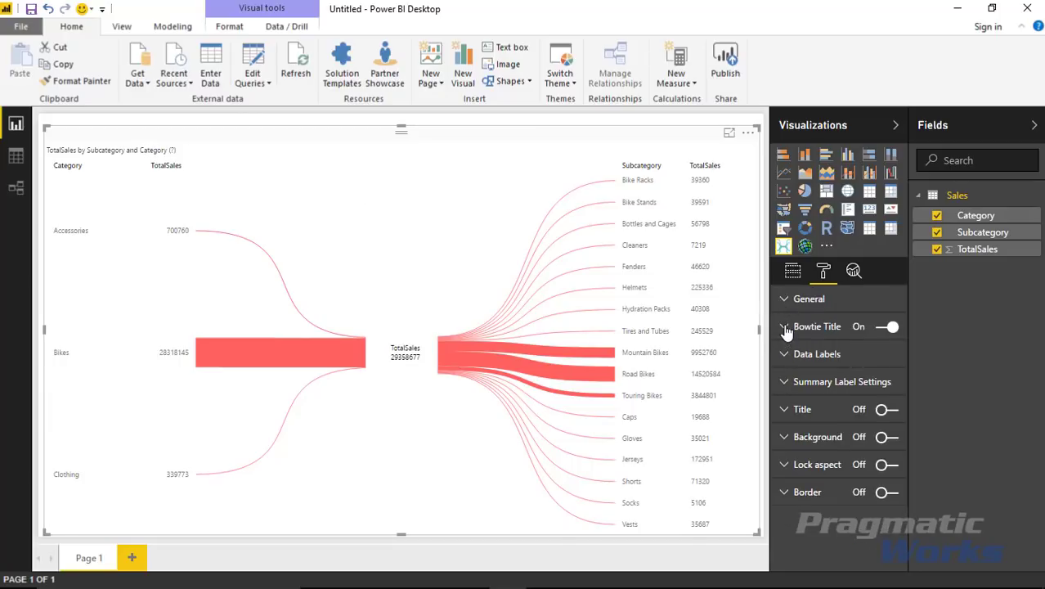
left_click(784, 327)
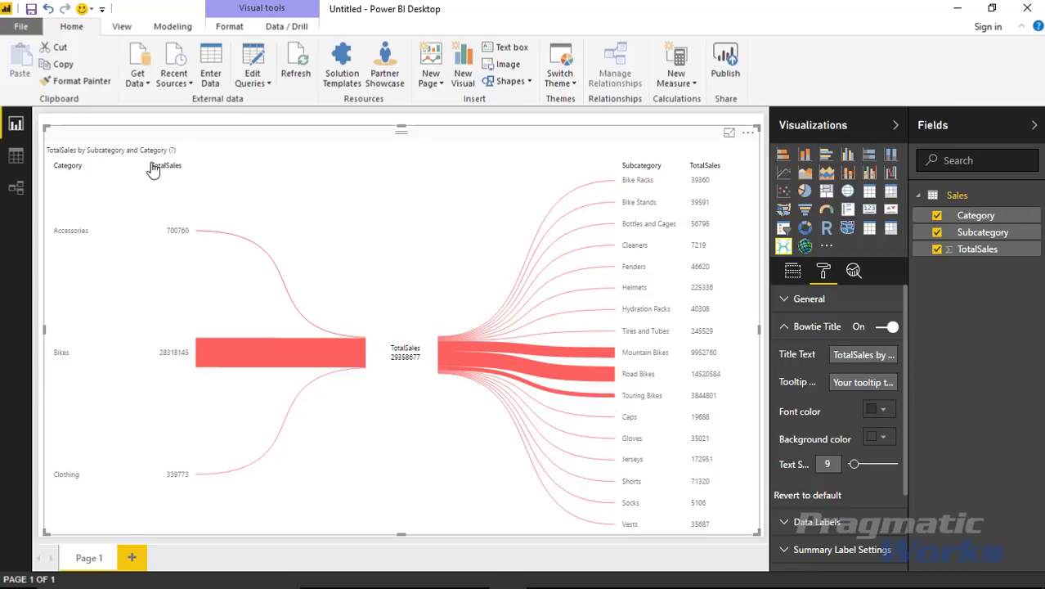
left_click(854, 353)
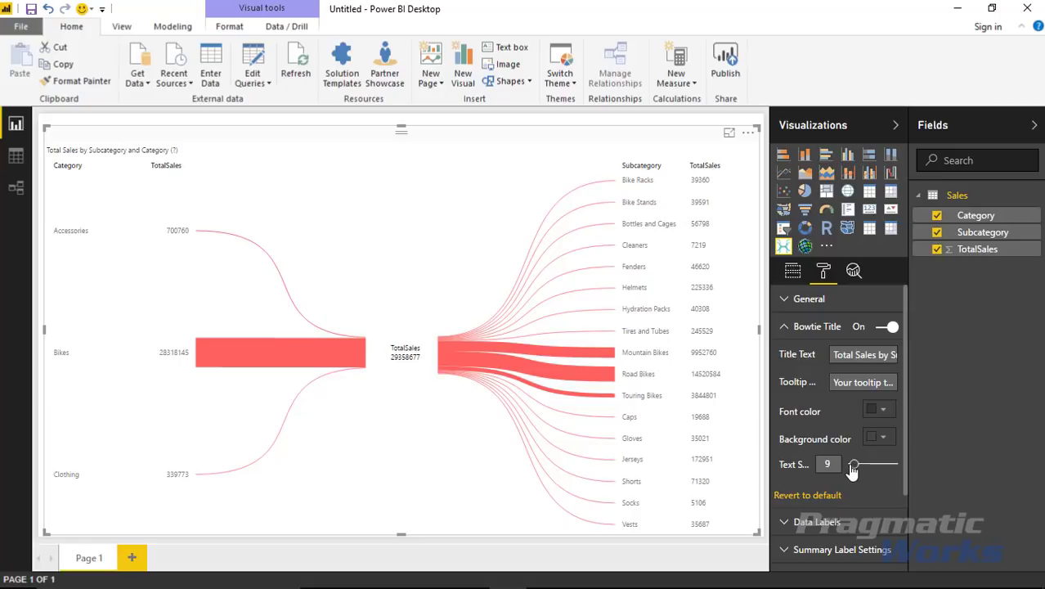
left_click_drag(853, 464, 863, 464)
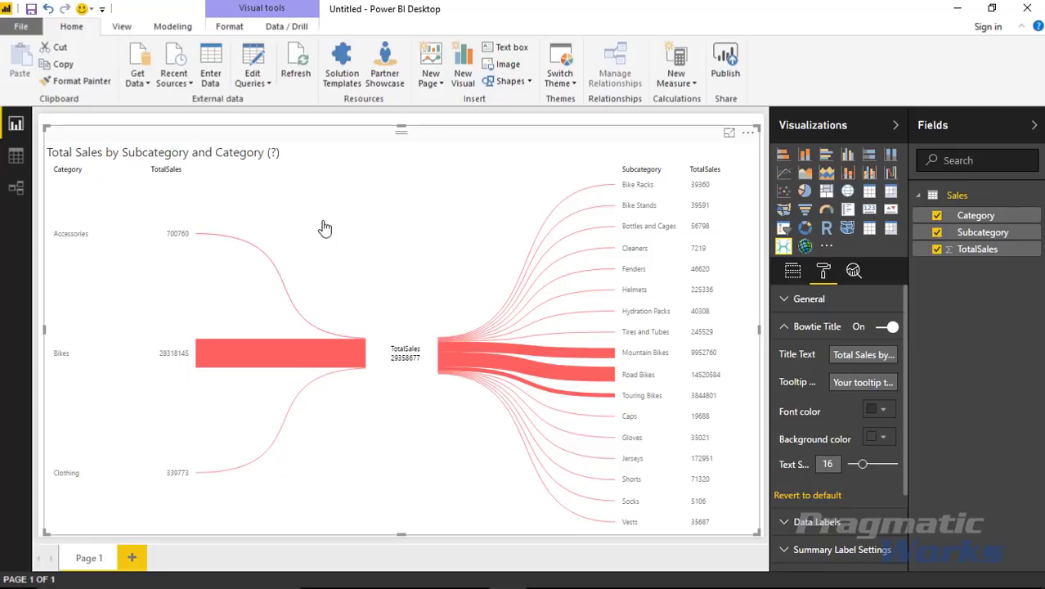
Set the title tooltip to 'Watch the flow of which subcategories get purchased most often.'
left_click(838, 387)
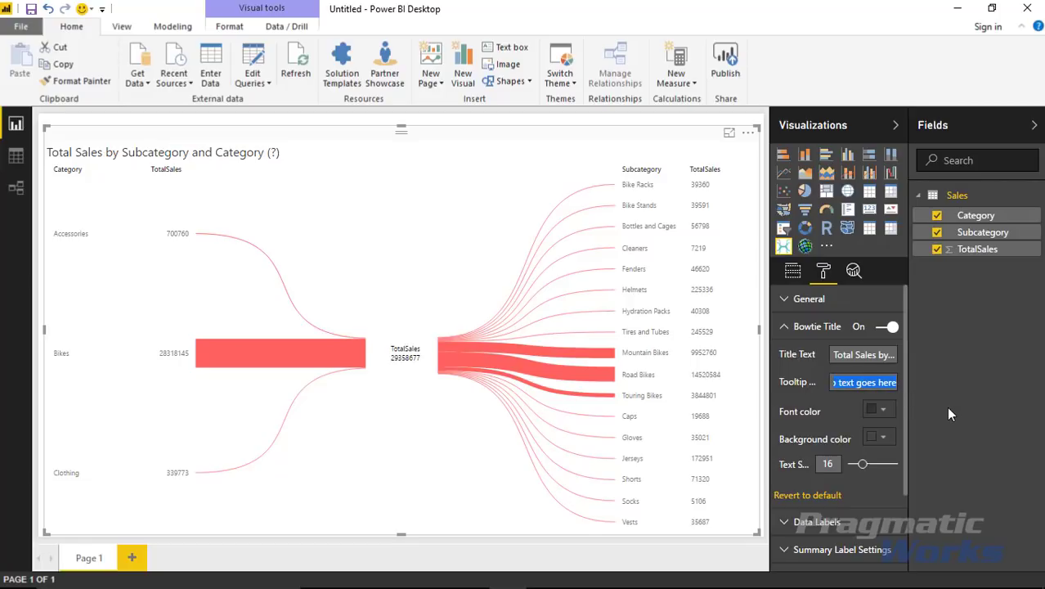
type("W")
type("atch the flow of")
type(" which subcateg")
type("ories get pu")
type("rchased most o")
type("ften")
type(".")
left_click(785, 330)
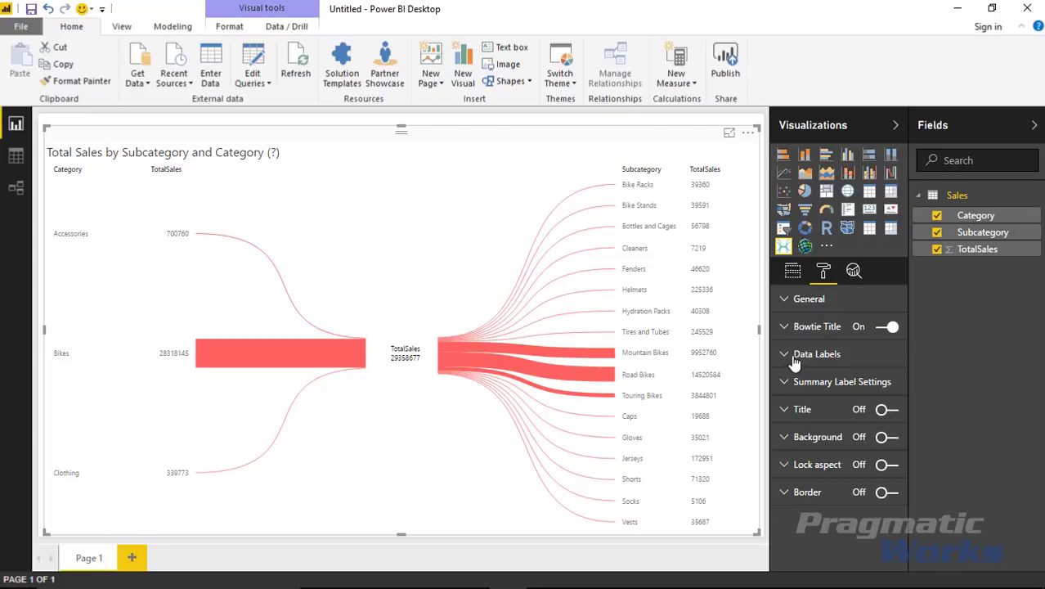
Set data labels to text size 13, restoring their default colour after trying black and light blue
left_click(787, 358)
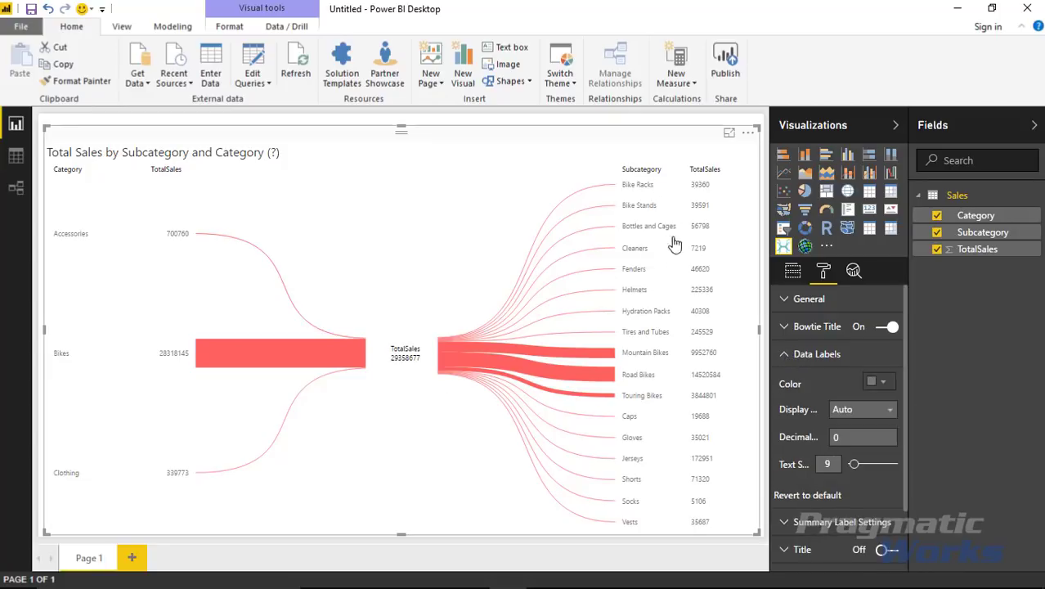
left_click_drag(850, 465, 857, 463)
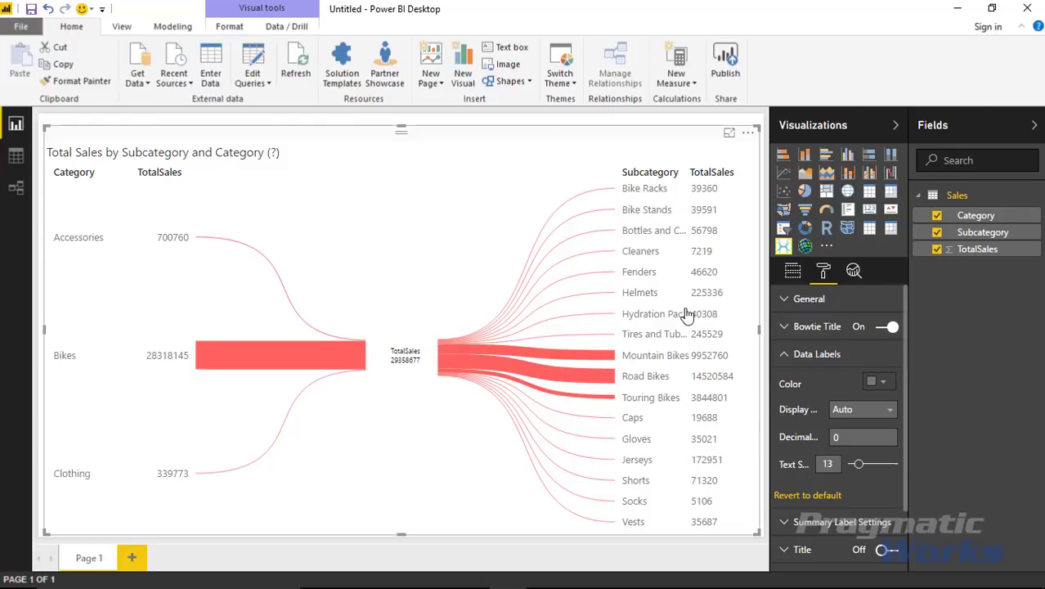
left_click(876, 382)
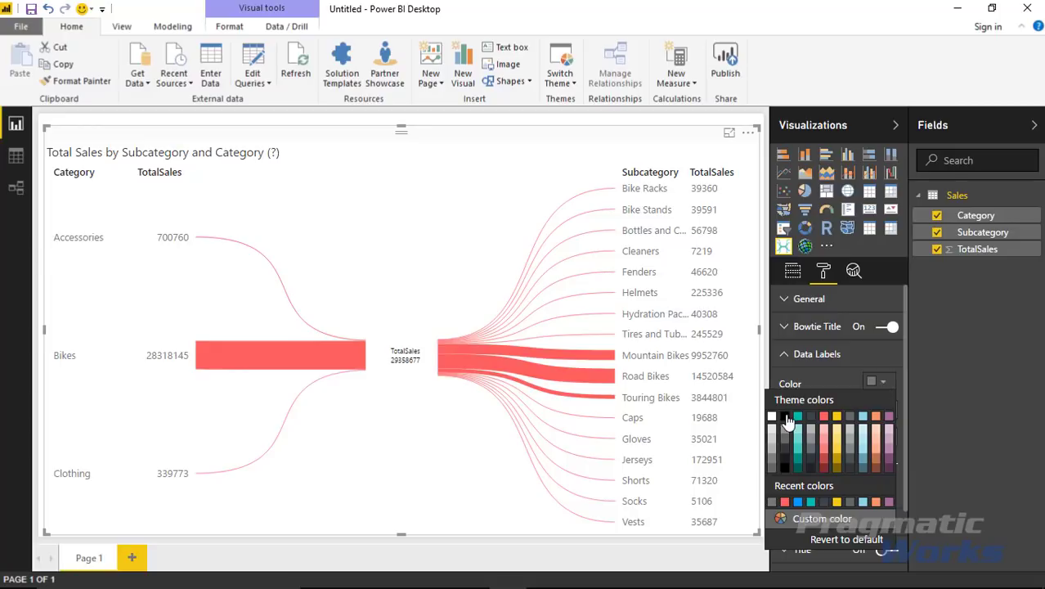
left_click(784, 417)
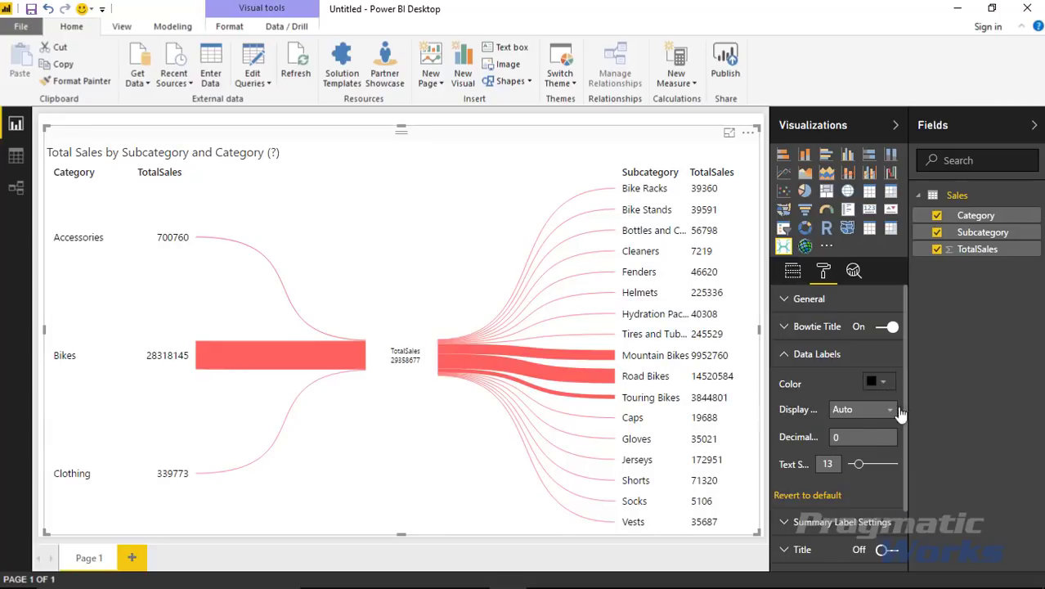
left_click(889, 384)
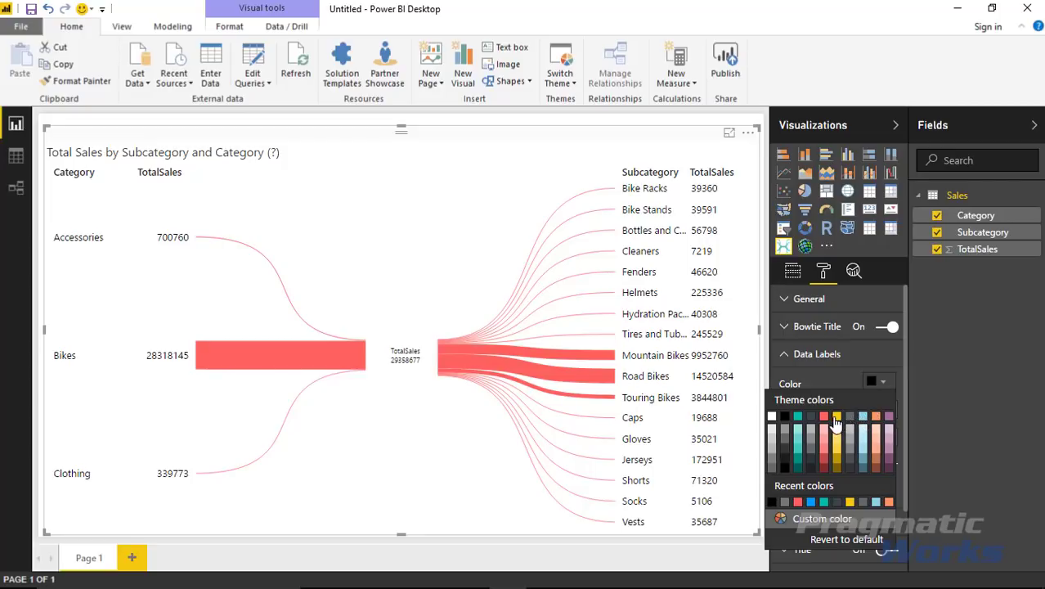
left_click(863, 444)
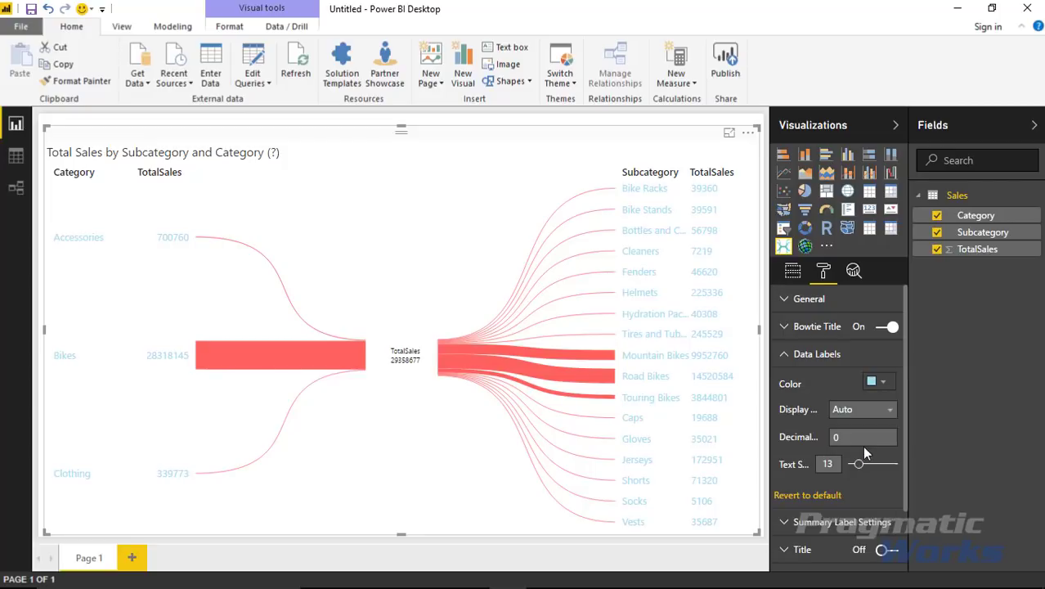
left_click(874, 382)
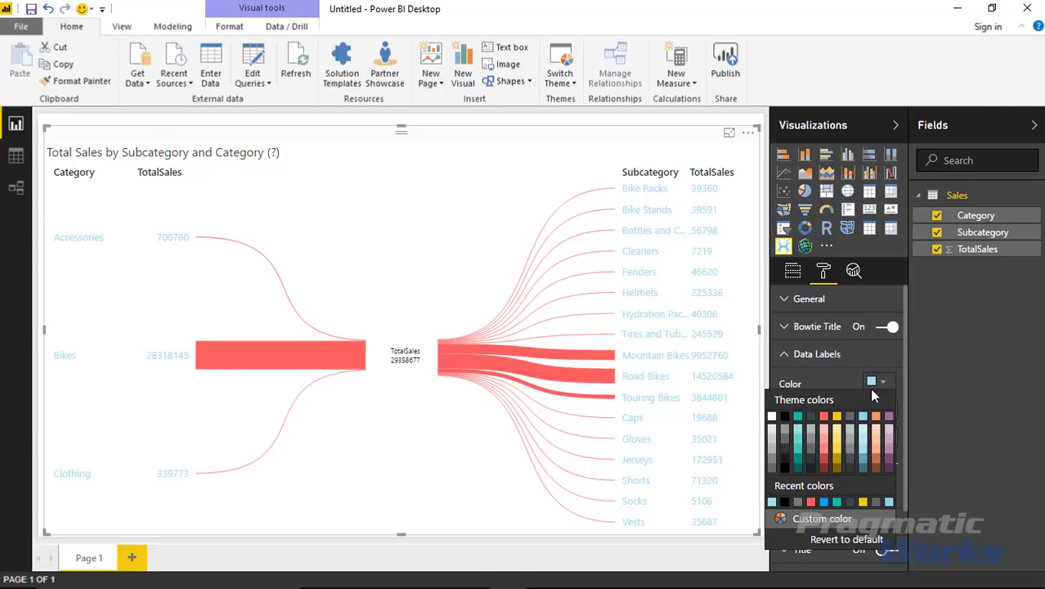
left_click(841, 541)
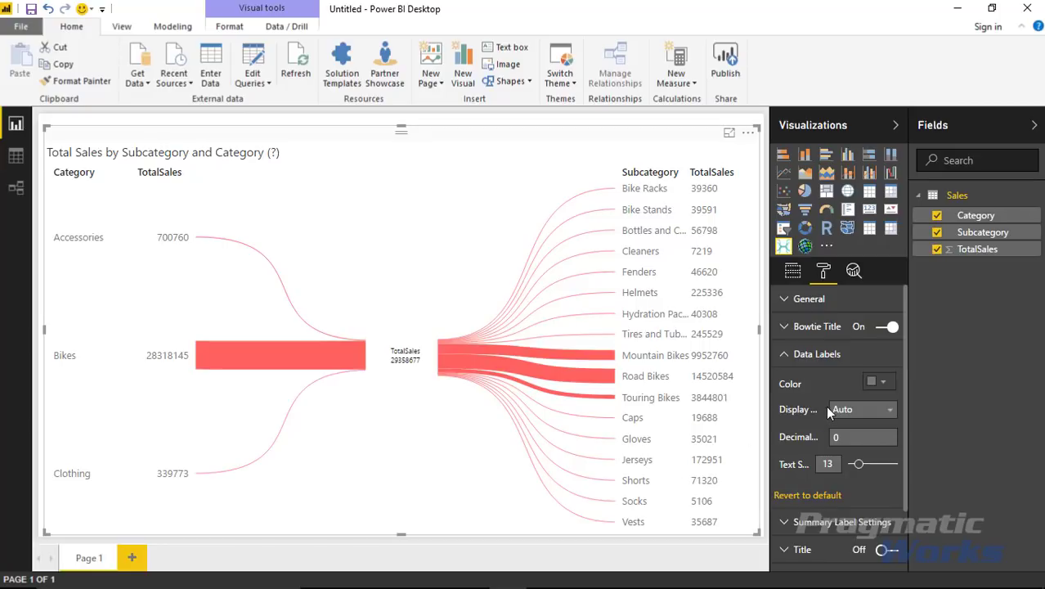
Set the central TotalSales summary label to text size 15
left_click(784, 356)
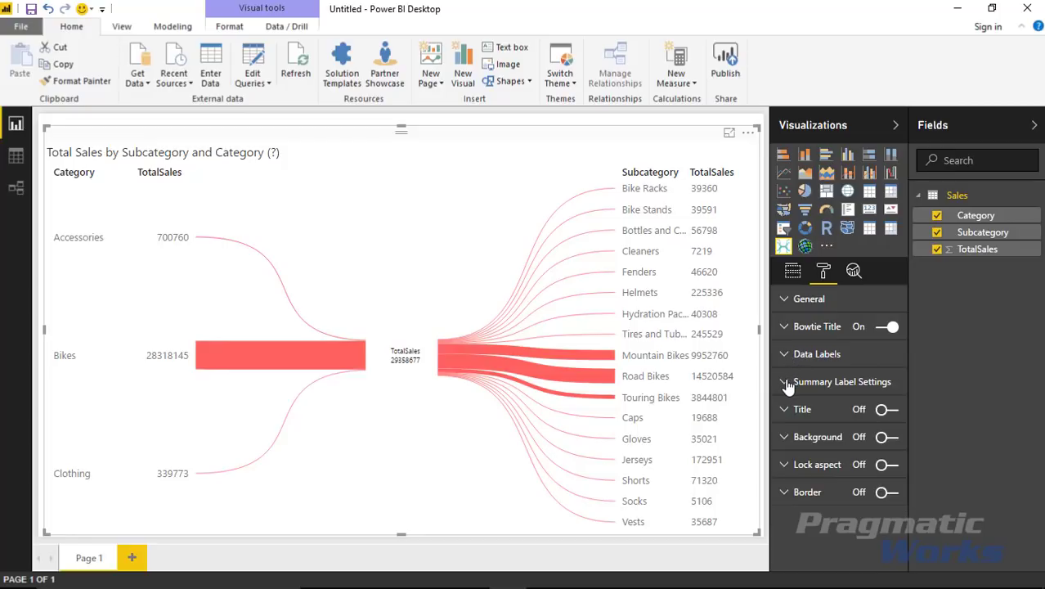
left_click(784, 382)
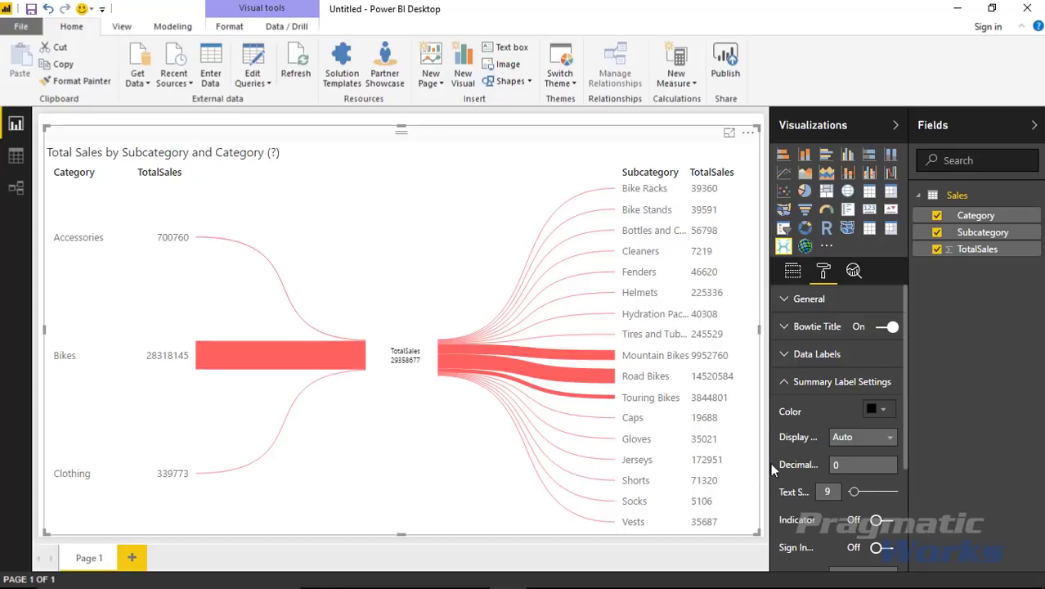
left_click_drag(853, 492, 863, 491)
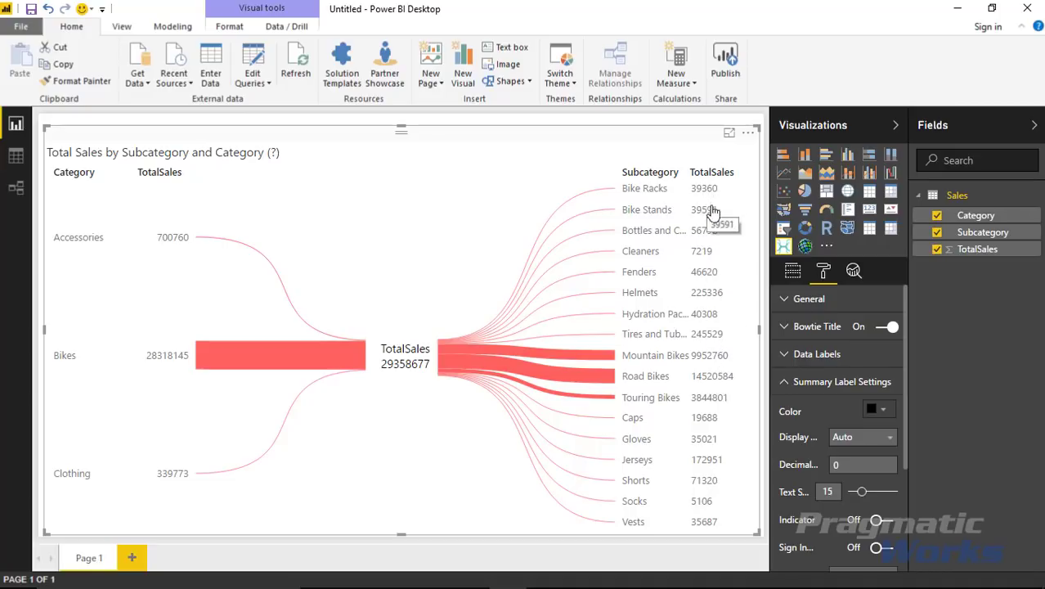
mouse_move(703, 271)
mouse_move(977, 249)
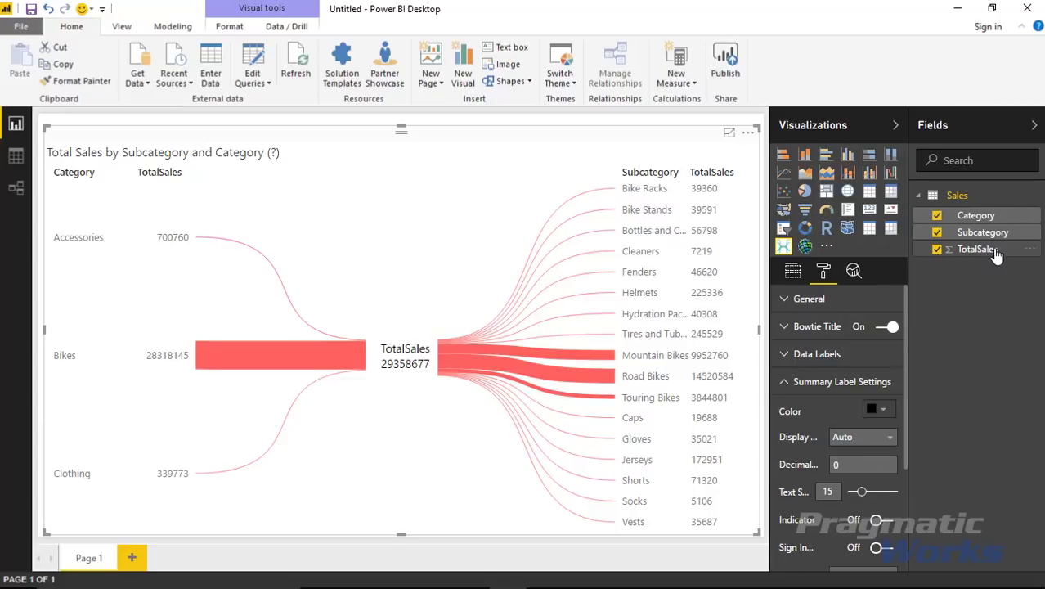
Format TotalSales as $ English (United States) currency and set the summary label text size to 13
left_click(996, 254)
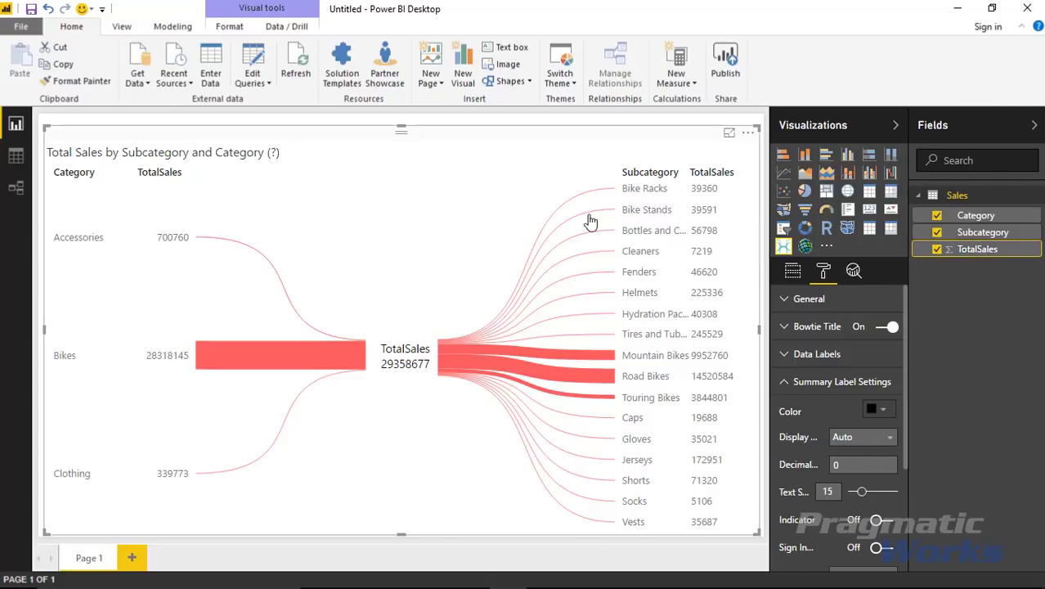
left_click(183, 29)
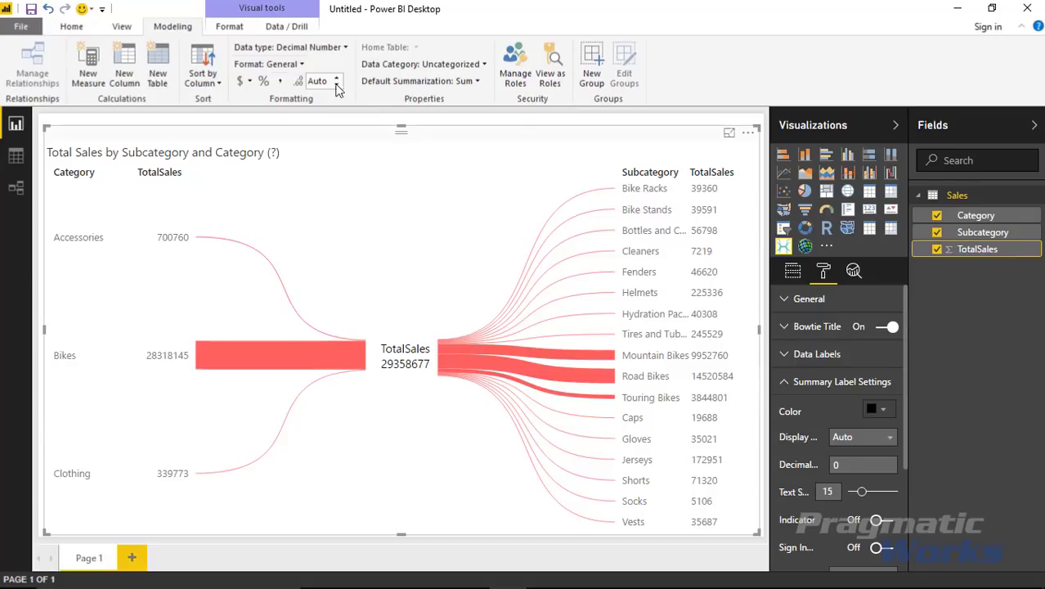
left_click(292, 66)
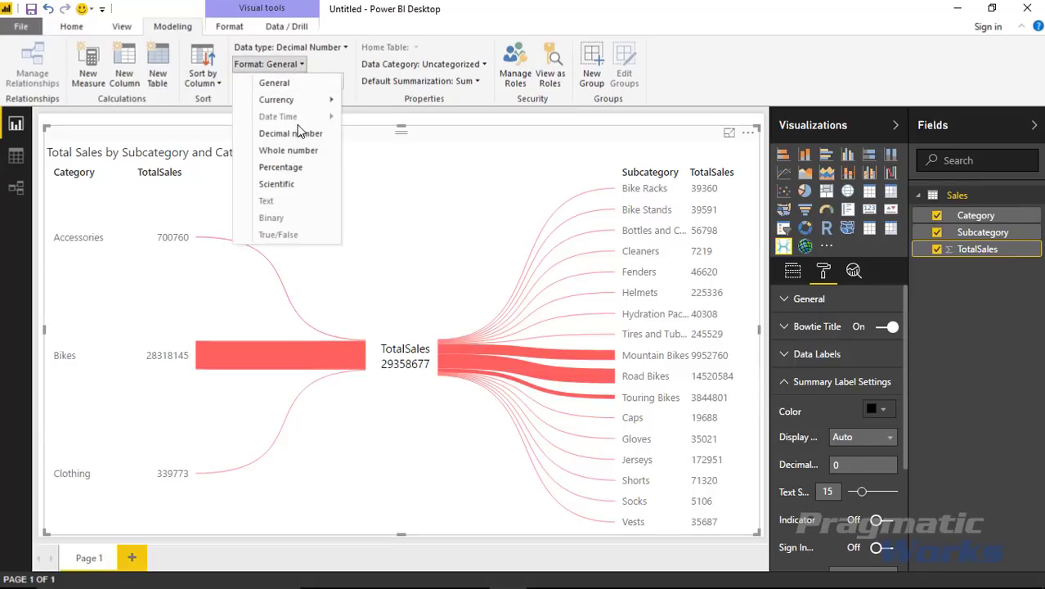
mouse_move(276, 99)
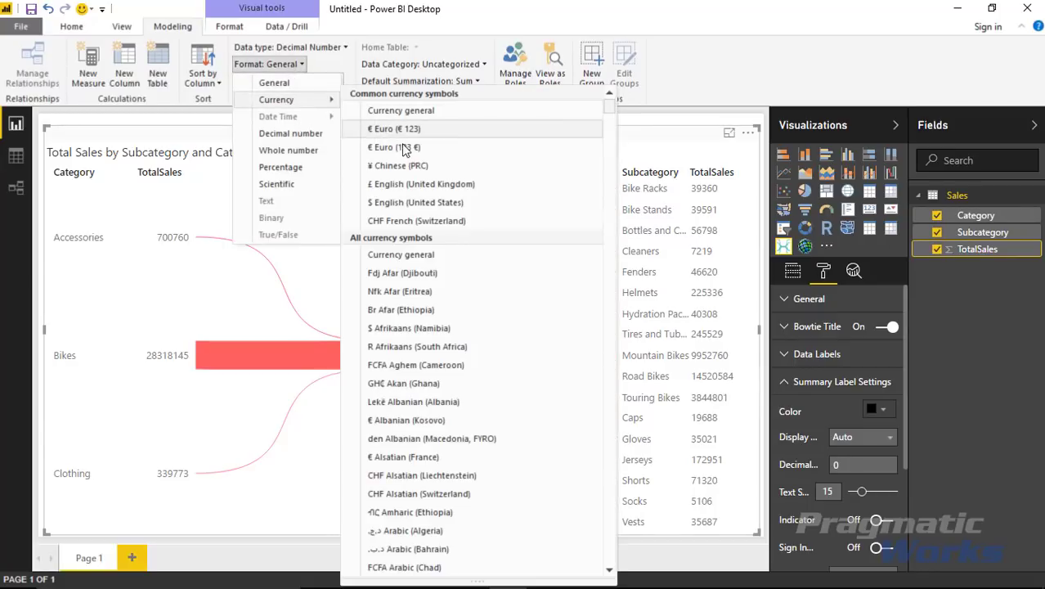
left_click(419, 203)
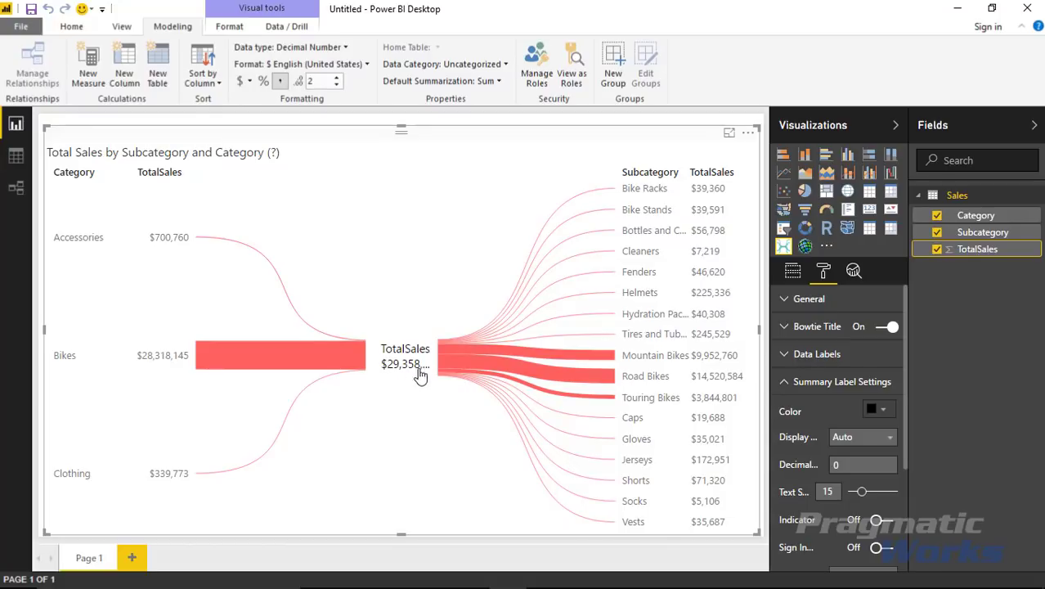
left_click_drag(863, 491, 857, 491)
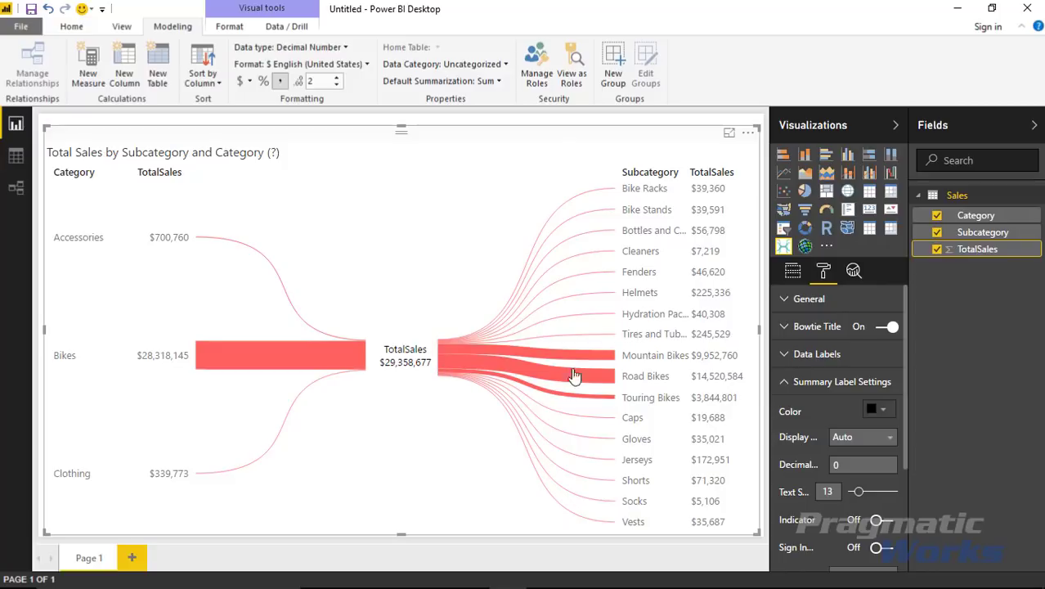
Turn the summary label Indicator on, Sign Indicator off, and set its Threshold to 29000000
scroll(871, 511, "down", 2)
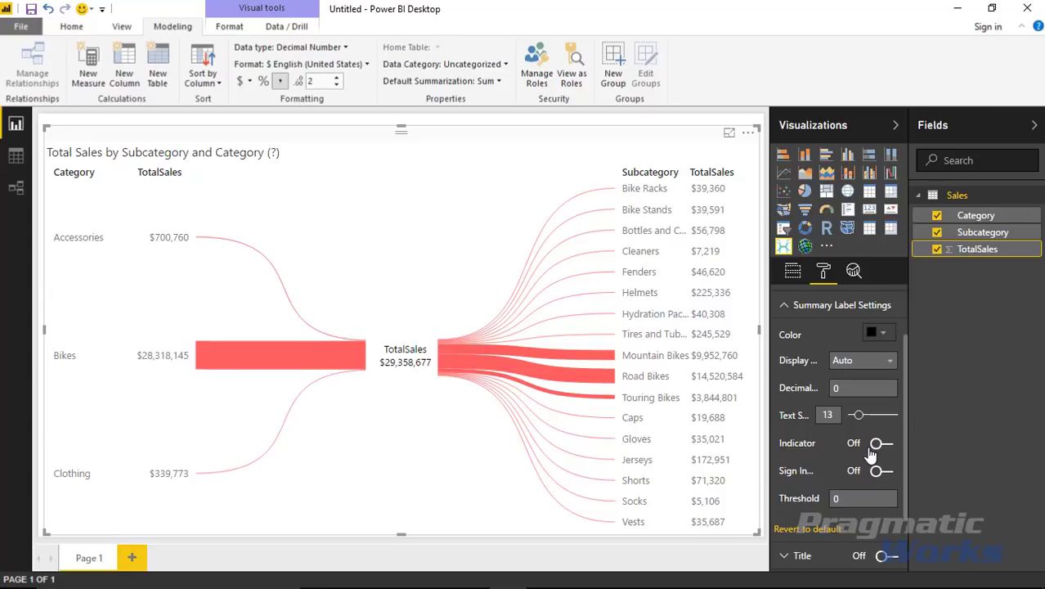
left_click(879, 443)
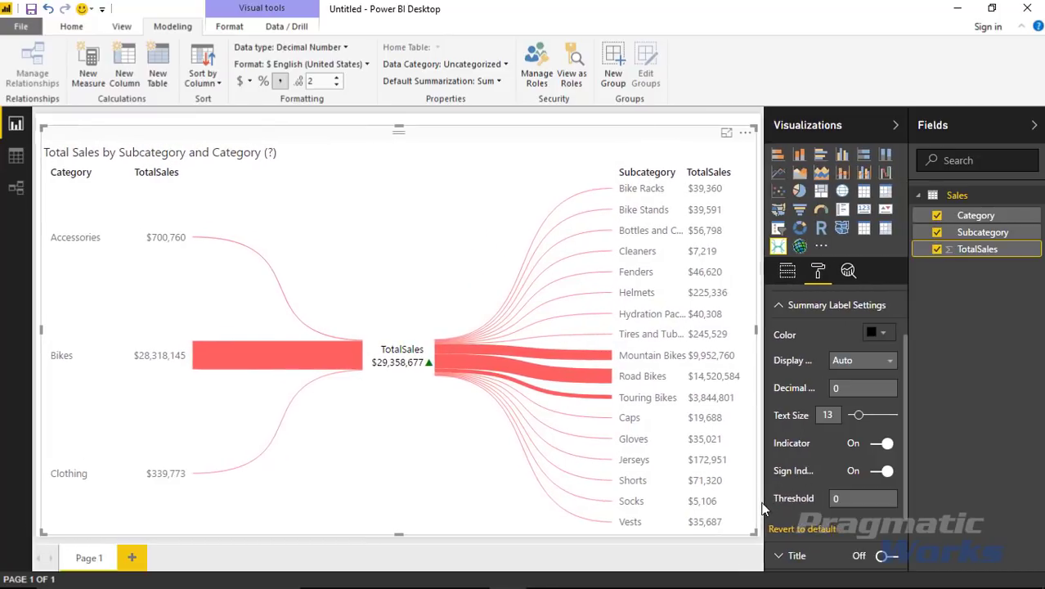
left_click(824, 518)
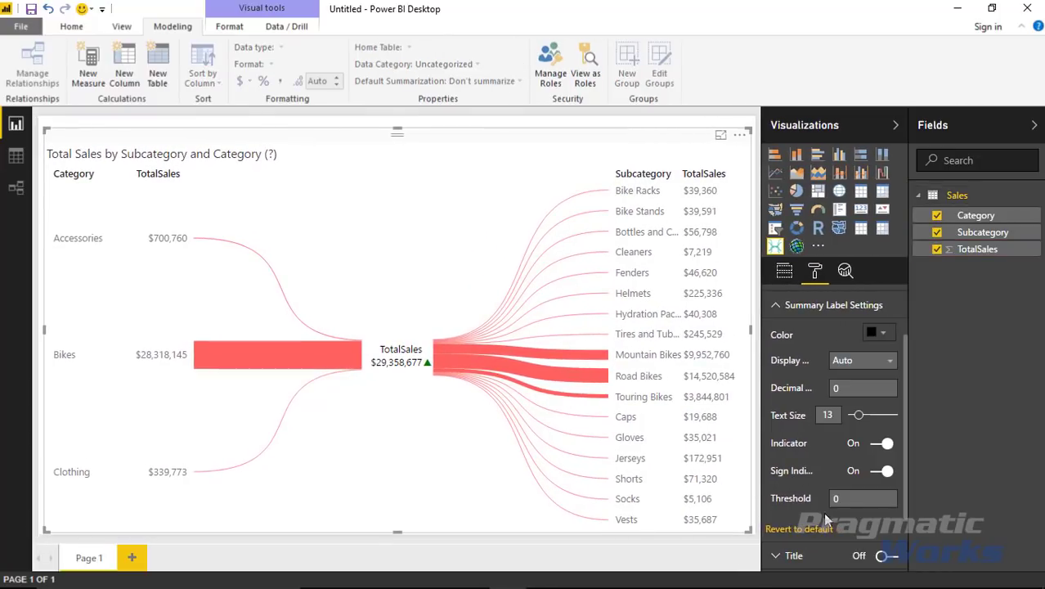
left_click(883, 472)
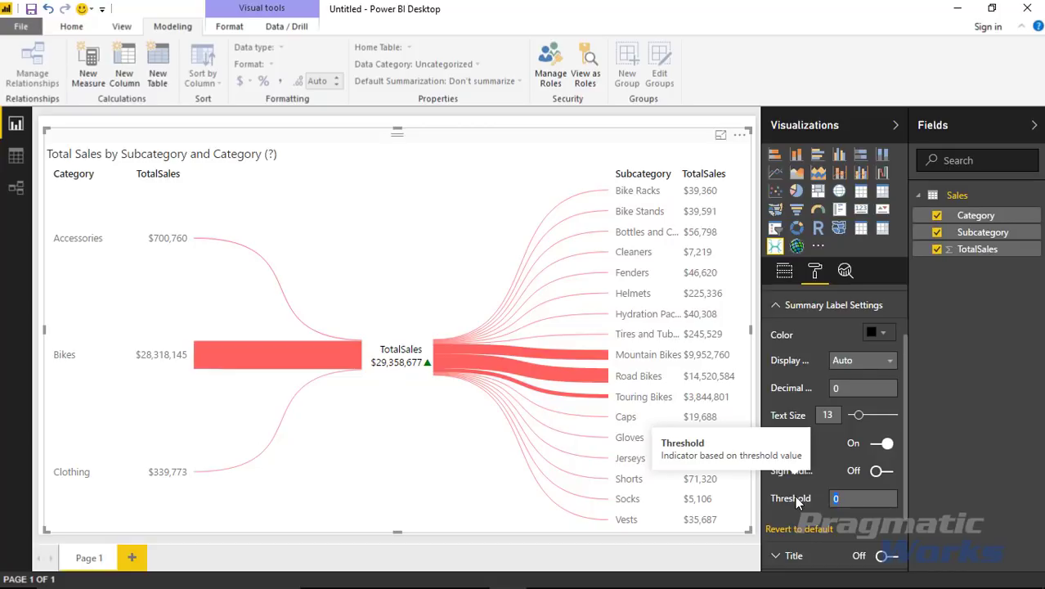
type("3000")
type("0000")
key("Return")
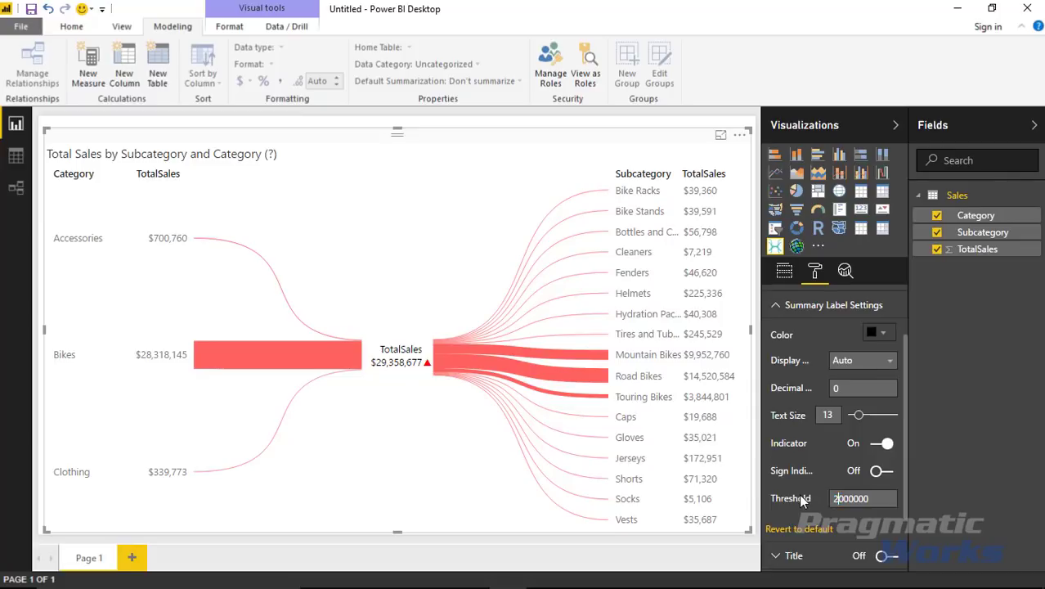
type("9")
key("Return")
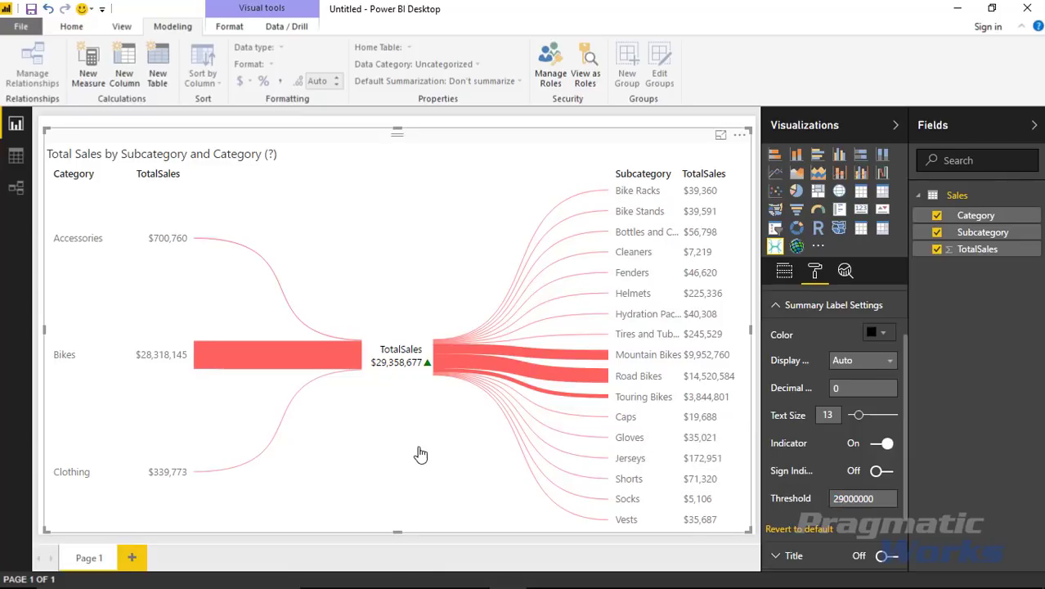
left_click(776, 306)
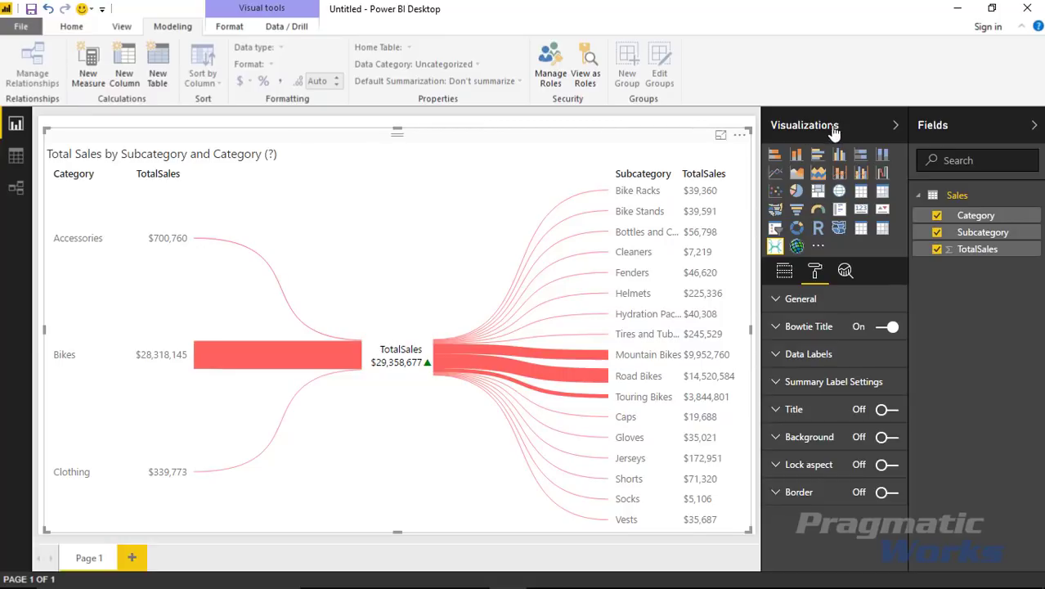
Narrow the bowtie chart and place a Category slicer at the page's top right
left_click_drag(748, 129, 682, 129)
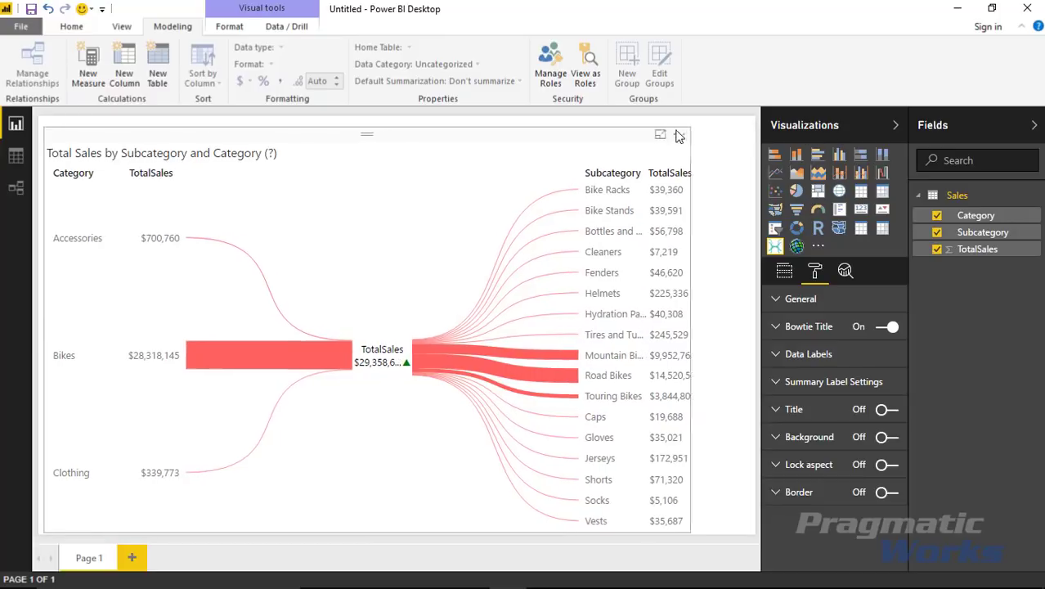
left_click(683, 170)
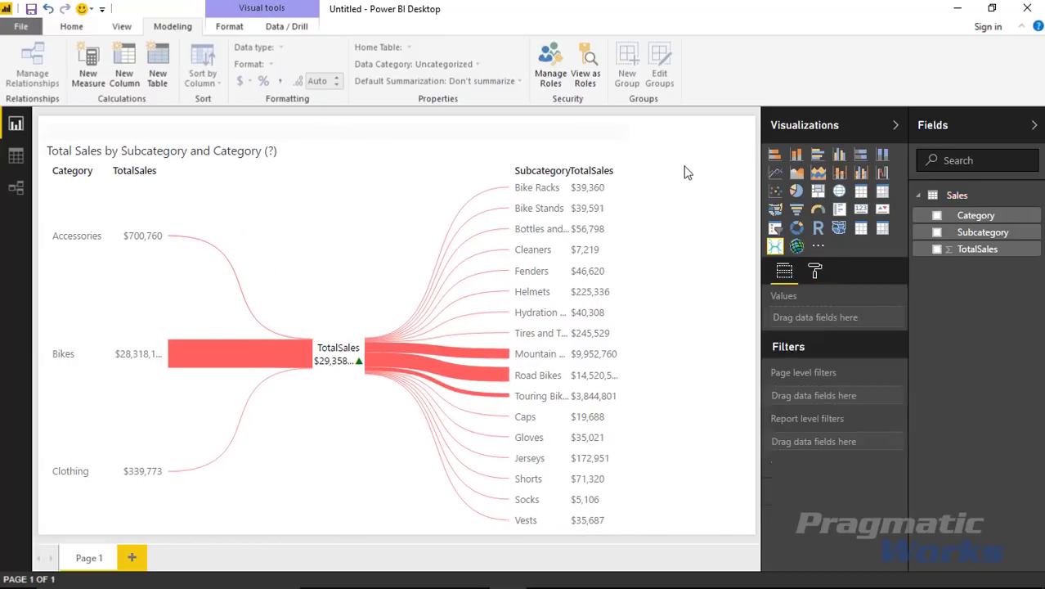
left_click(774, 227)
mouse_move(237, 169)
left_mouse_down()
mouse_move(636, 134)
mouse_move(727, 115)
left_mouse_up()
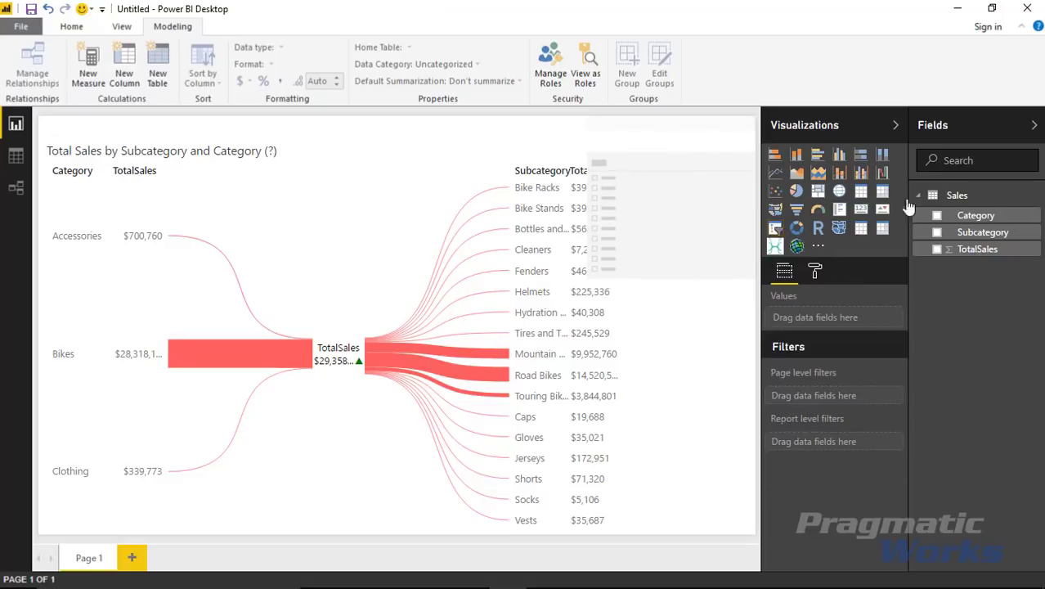
left_click_drag(975, 215, 609, 270)
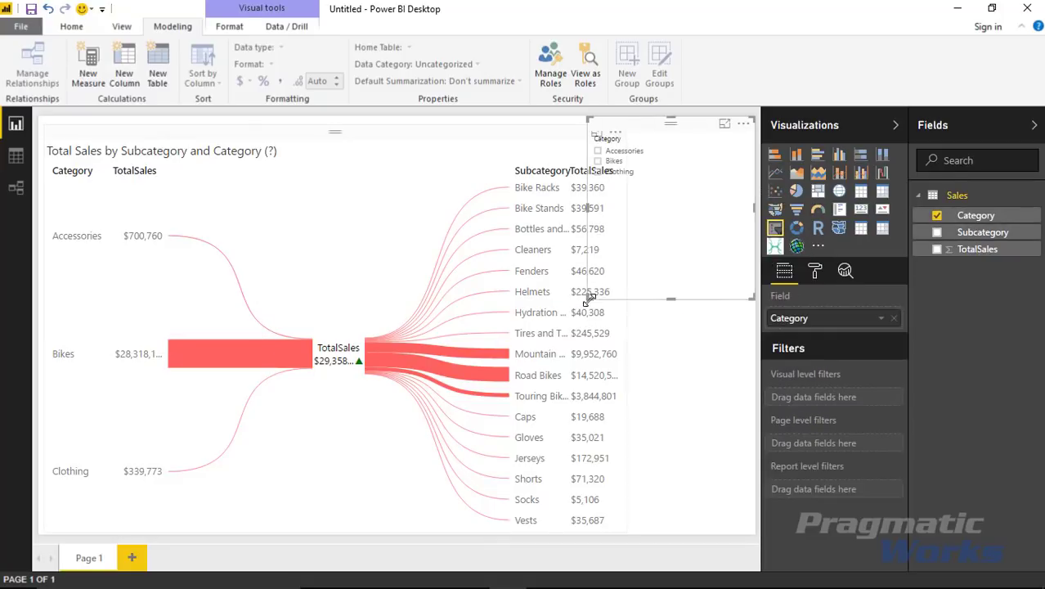
left_click_drag(588, 296, 652, 277)
Set the slicer's item text size to 20
left_click(815, 271)
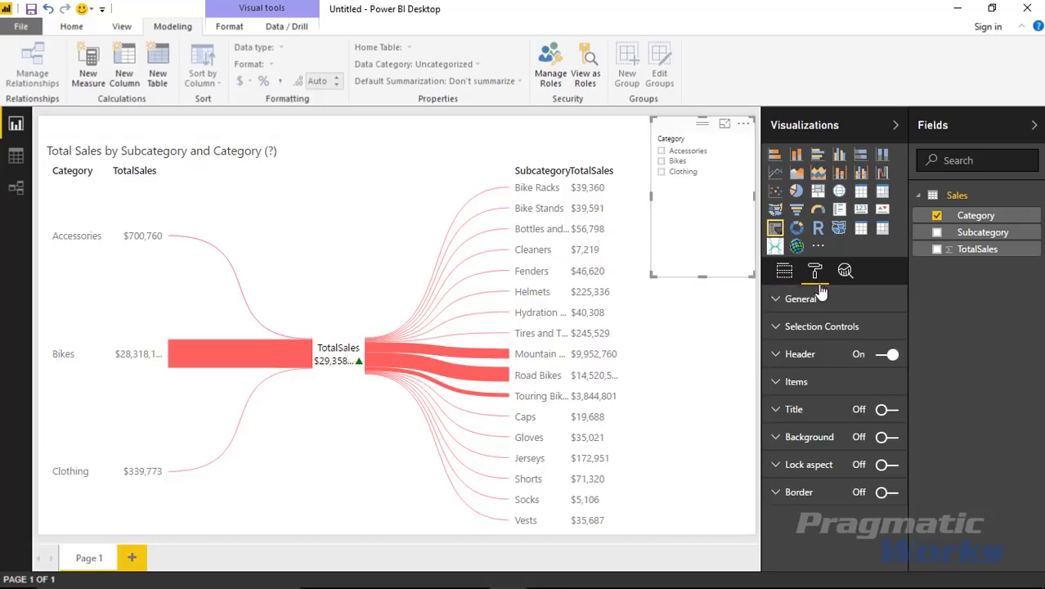
left_click(776, 331)
left_click(777, 381)
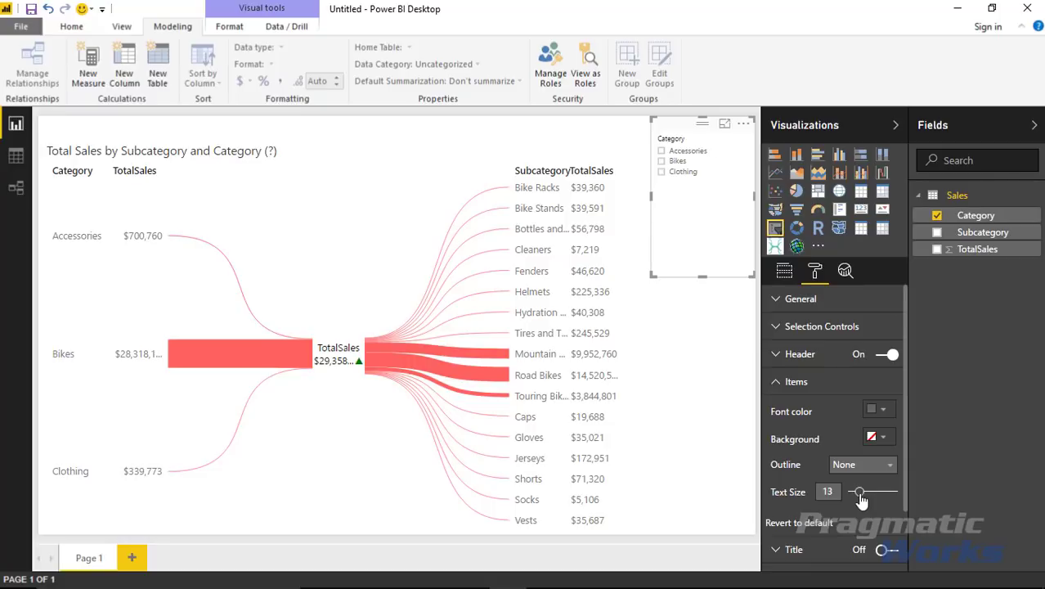
left_click_drag(859, 493, 867, 493)
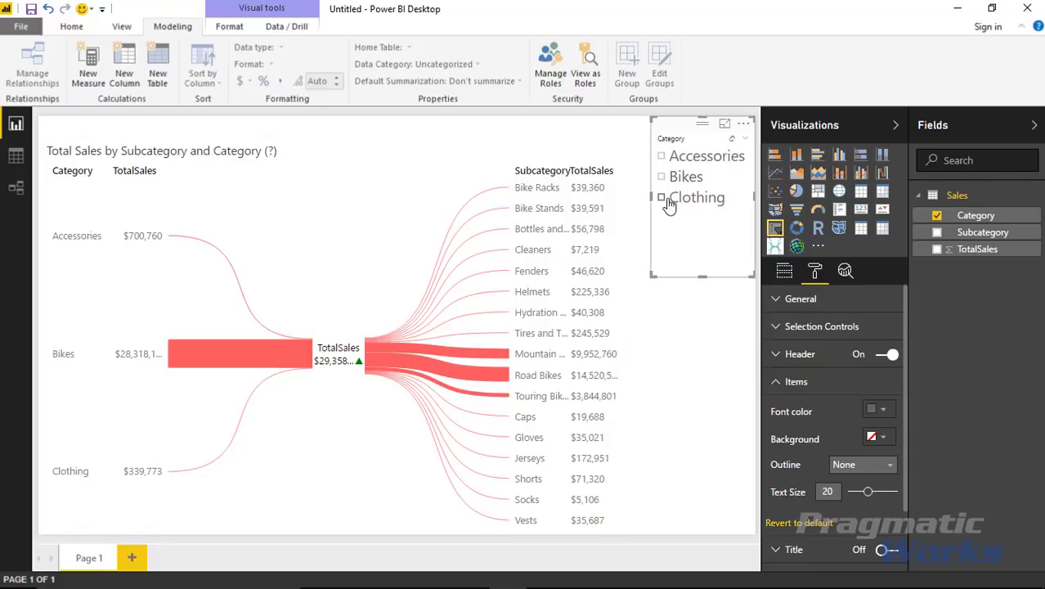
left_click(662, 198)
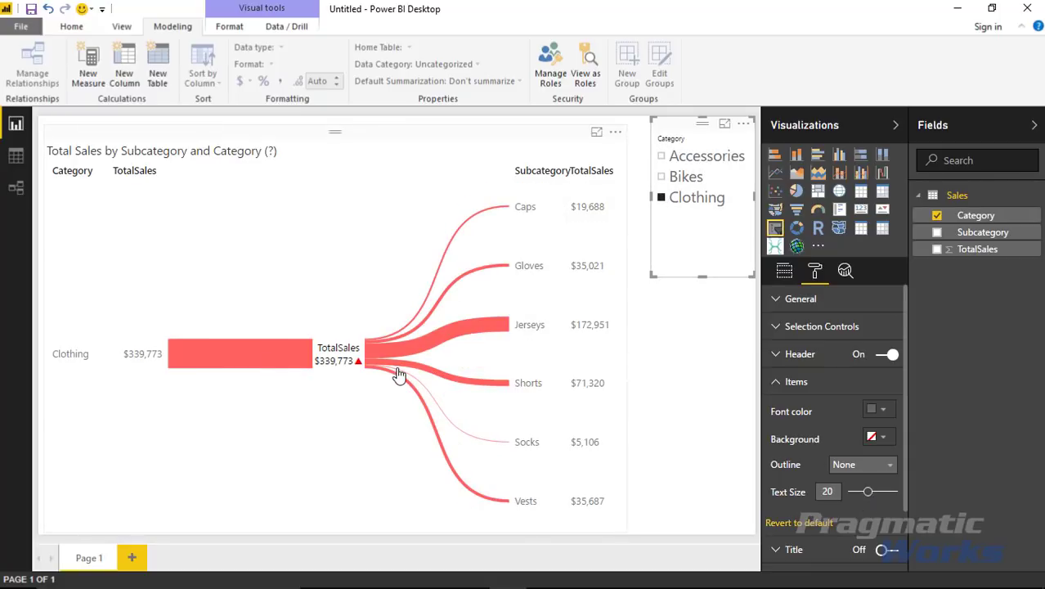
left_click(465, 336)
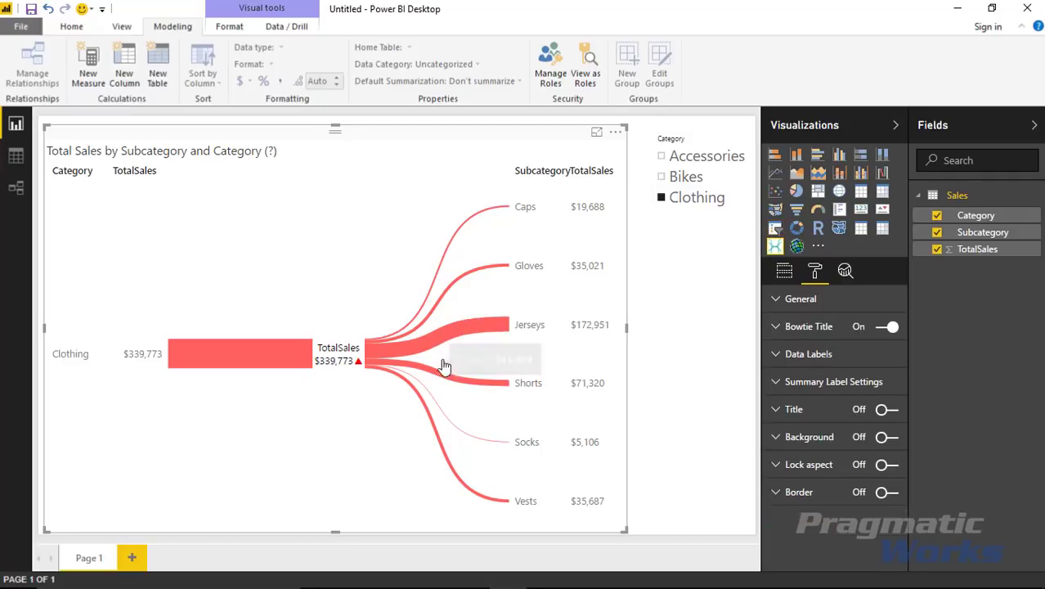
left_click(661, 198)
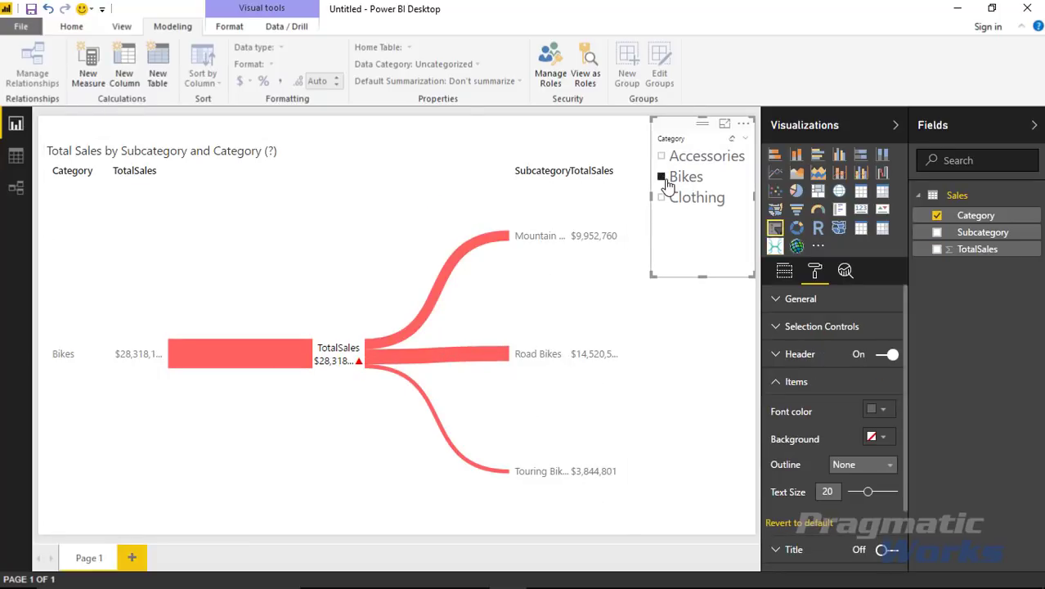
left_click(662, 177)
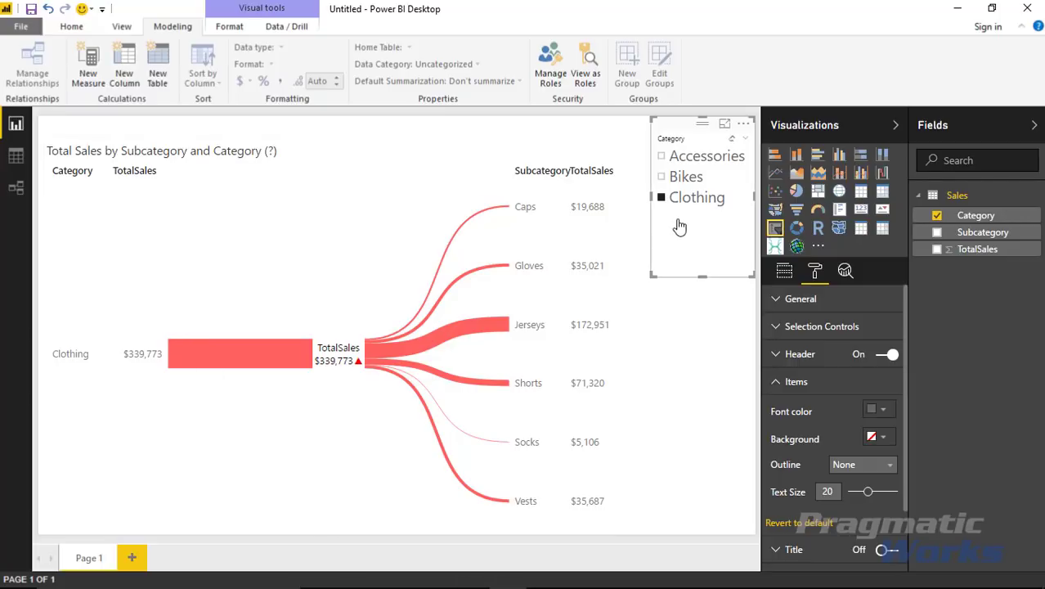
left_click(661, 197)
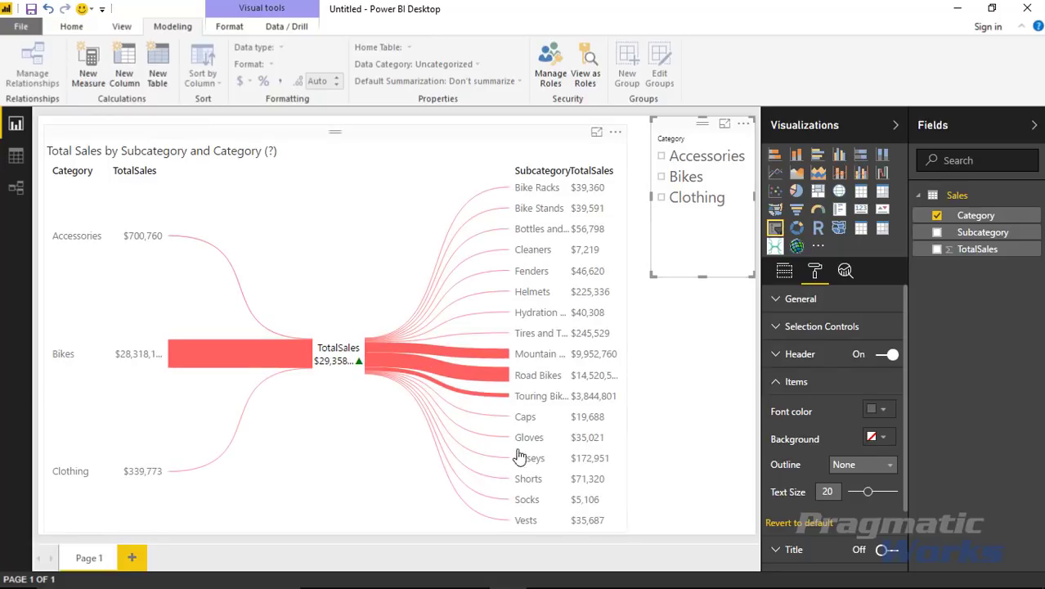
Switch the bowtie chart's Summary Label Indicator off
scroll(865, 517, "down", 1)
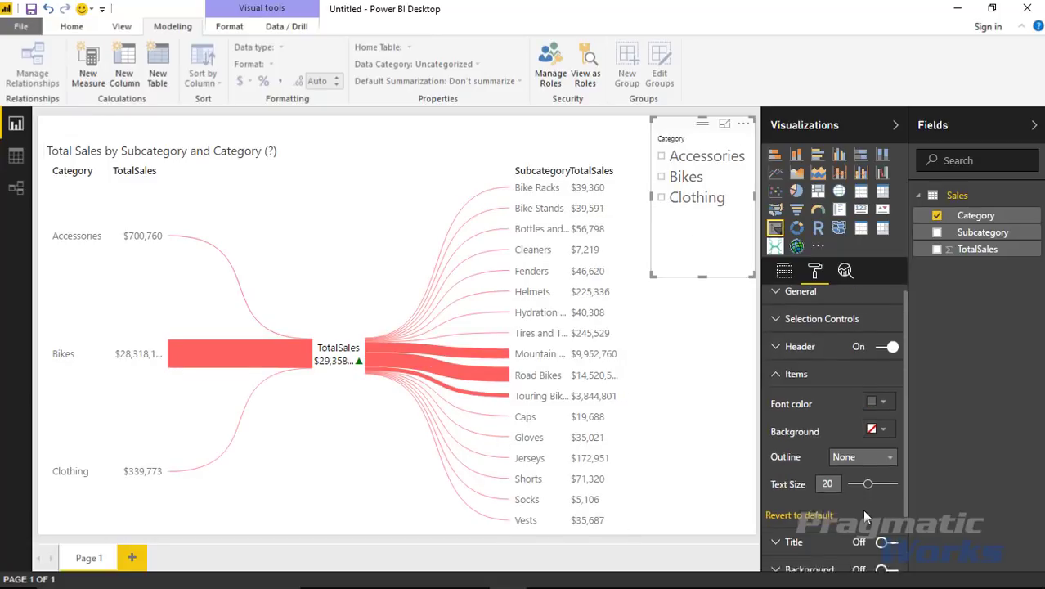
scroll(865, 517, "down", 2)
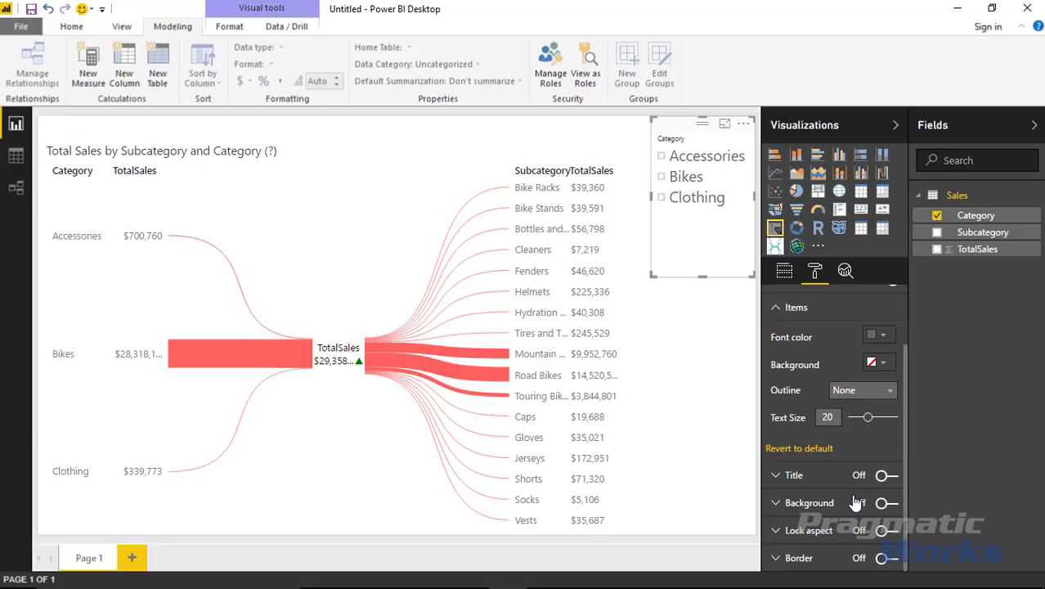
scroll(855, 502, "up", 2)
left_click(338, 493)
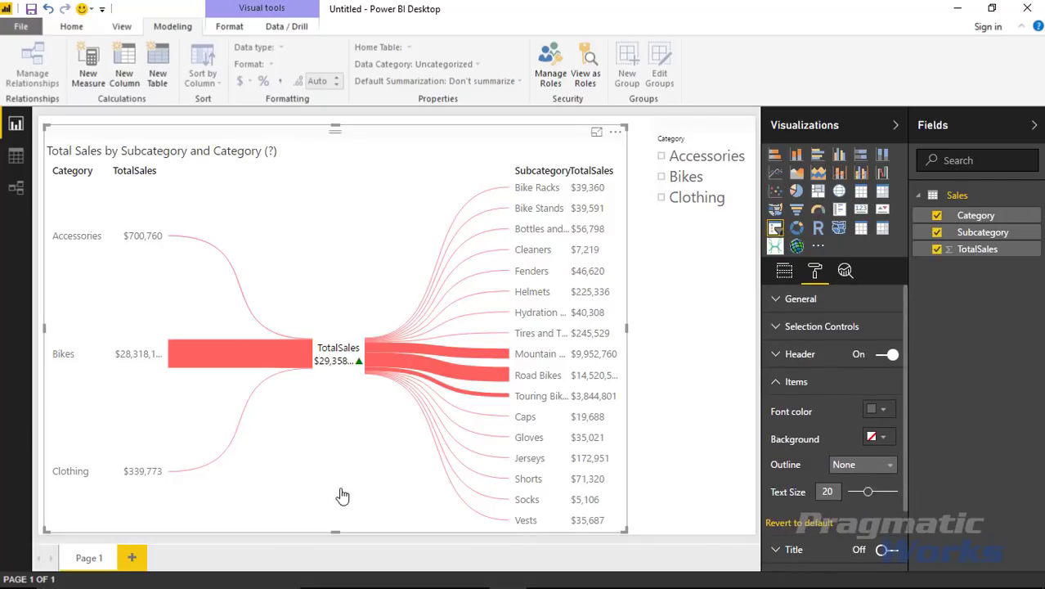
left_click(792, 391)
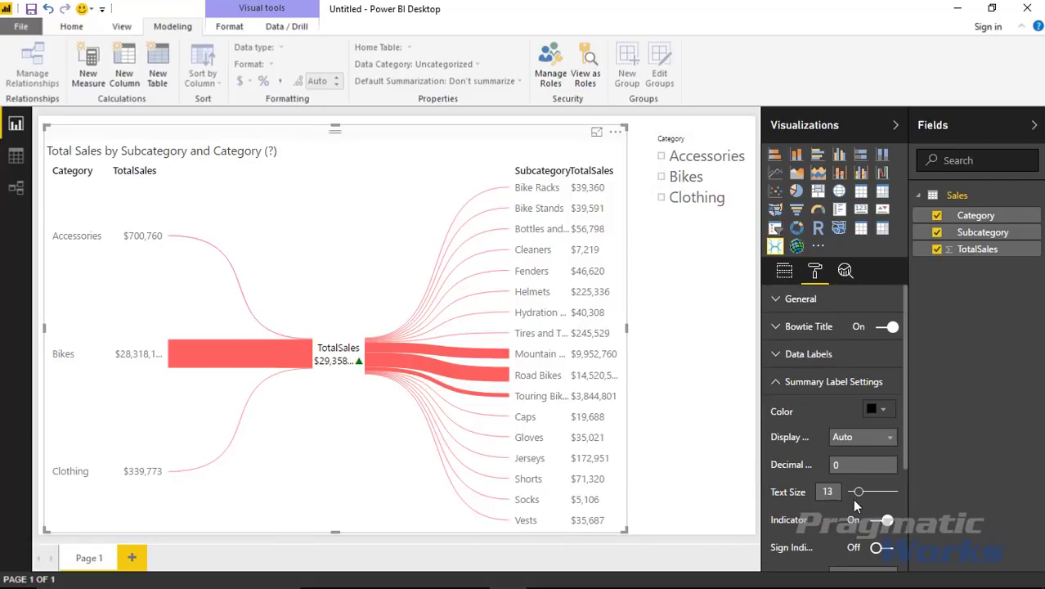
scroll(852, 498, "down", 3)
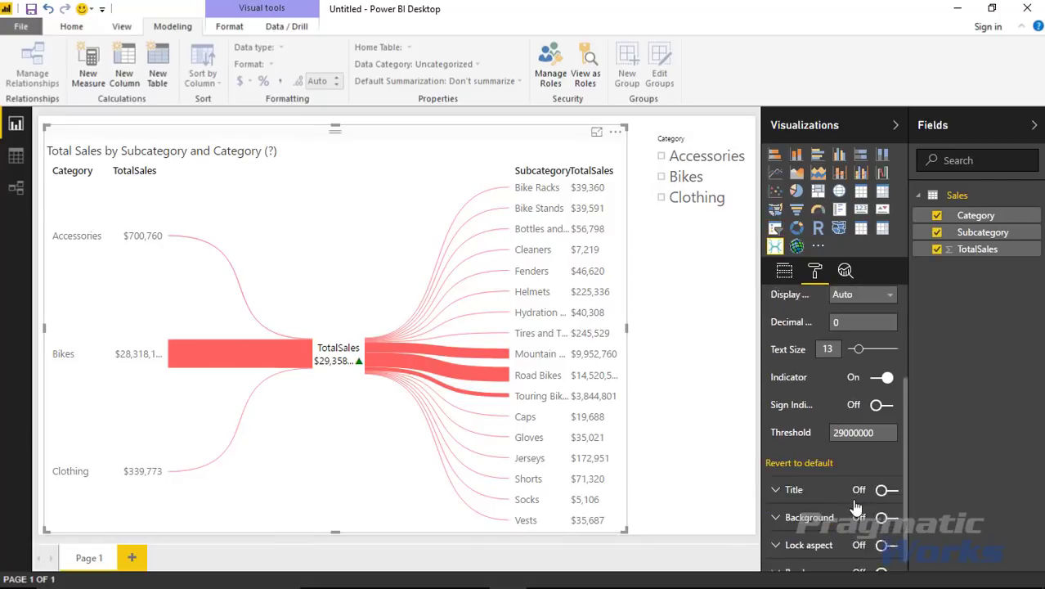
left_click(880, 366)
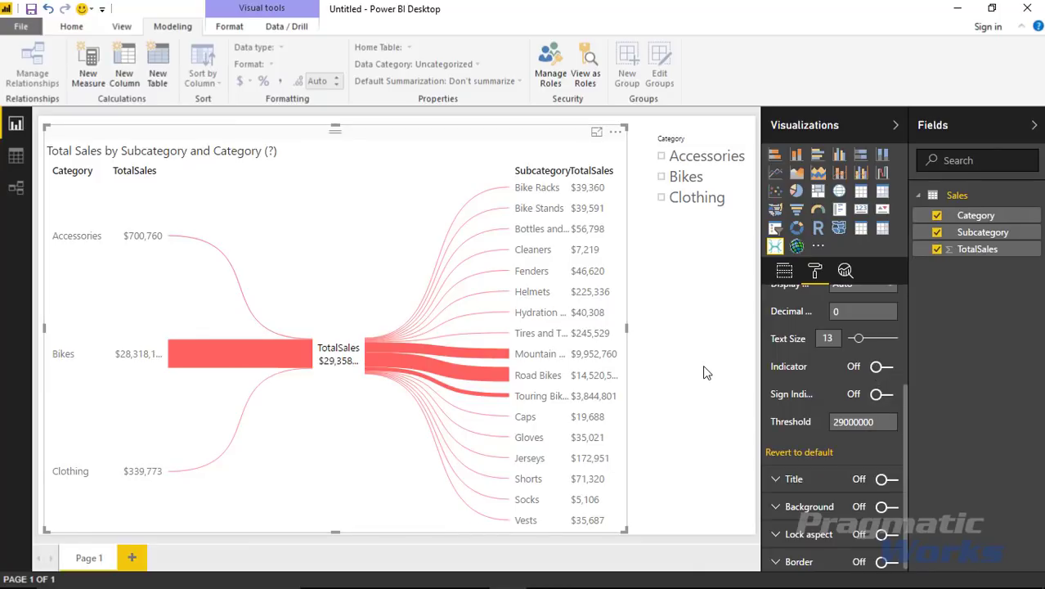